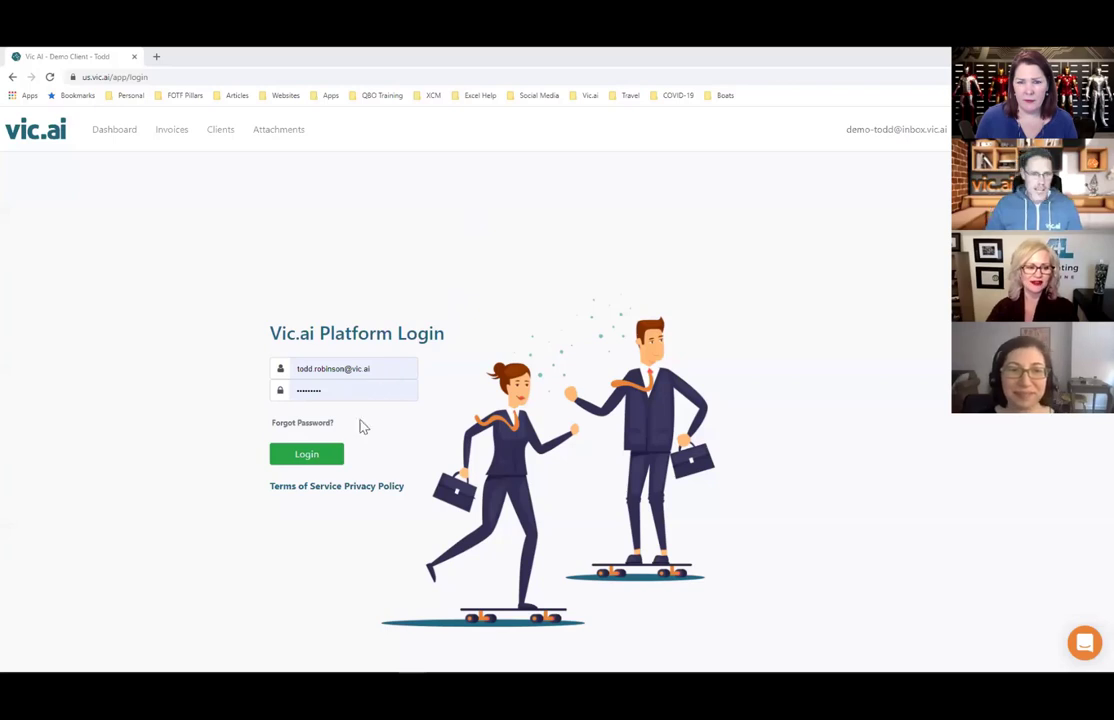
Log in with the prefilled credentials and open the demo client's invoice list
click(319, 457)
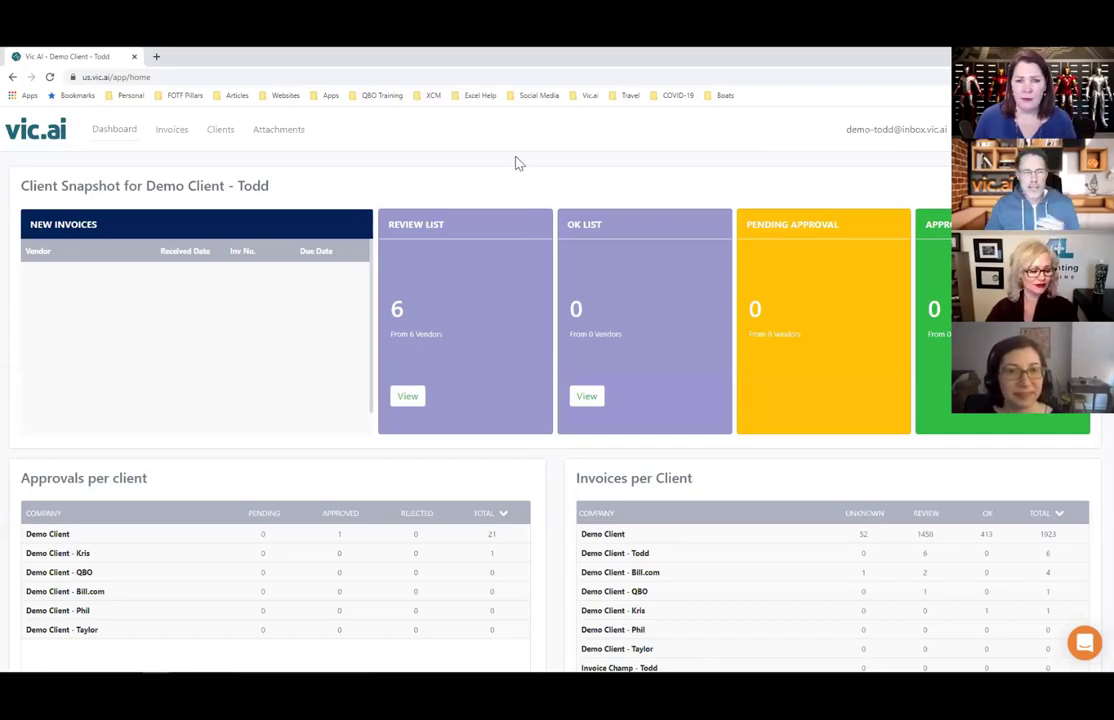
click(175, 147)
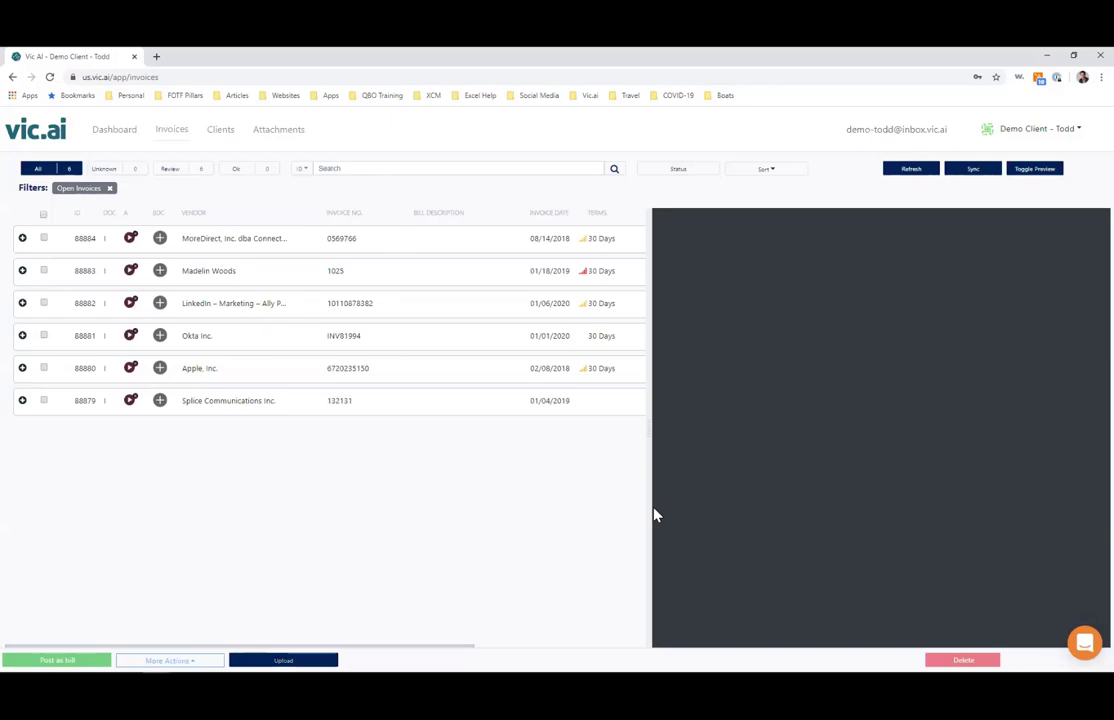
Upload the Nourish and SHI PDF invoices from the New Invoices demo folder and close the upload dialog
click(283, 660)
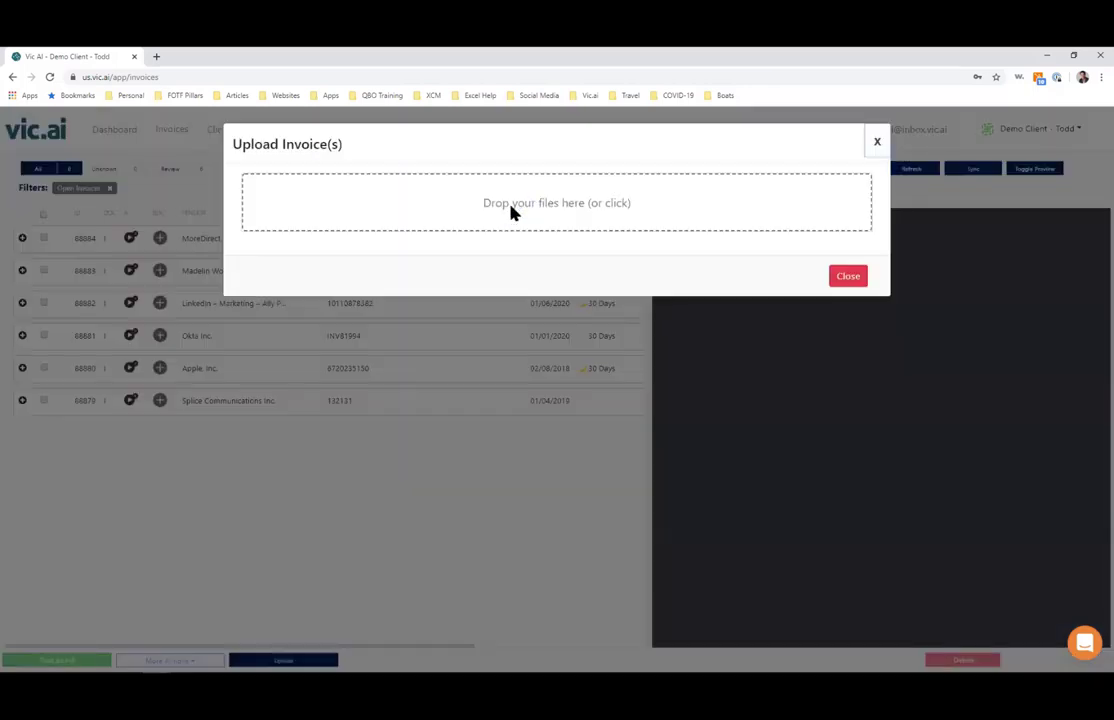
click(512, 212)
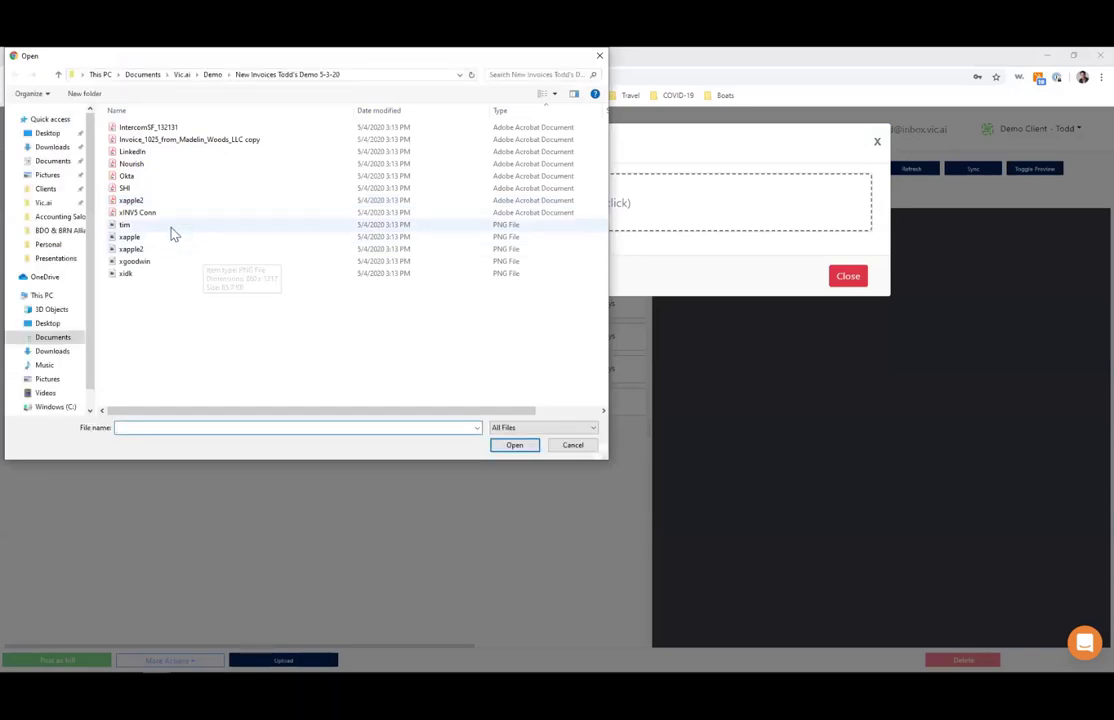
click(135, 164)
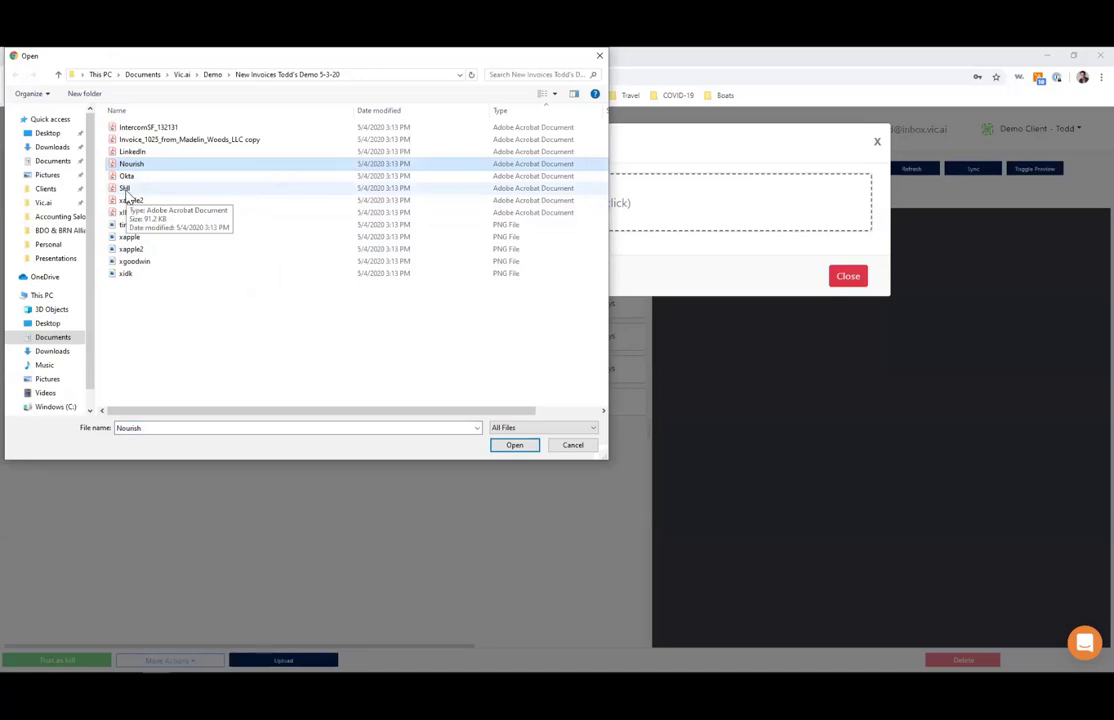
ctrl+click(125, 189)
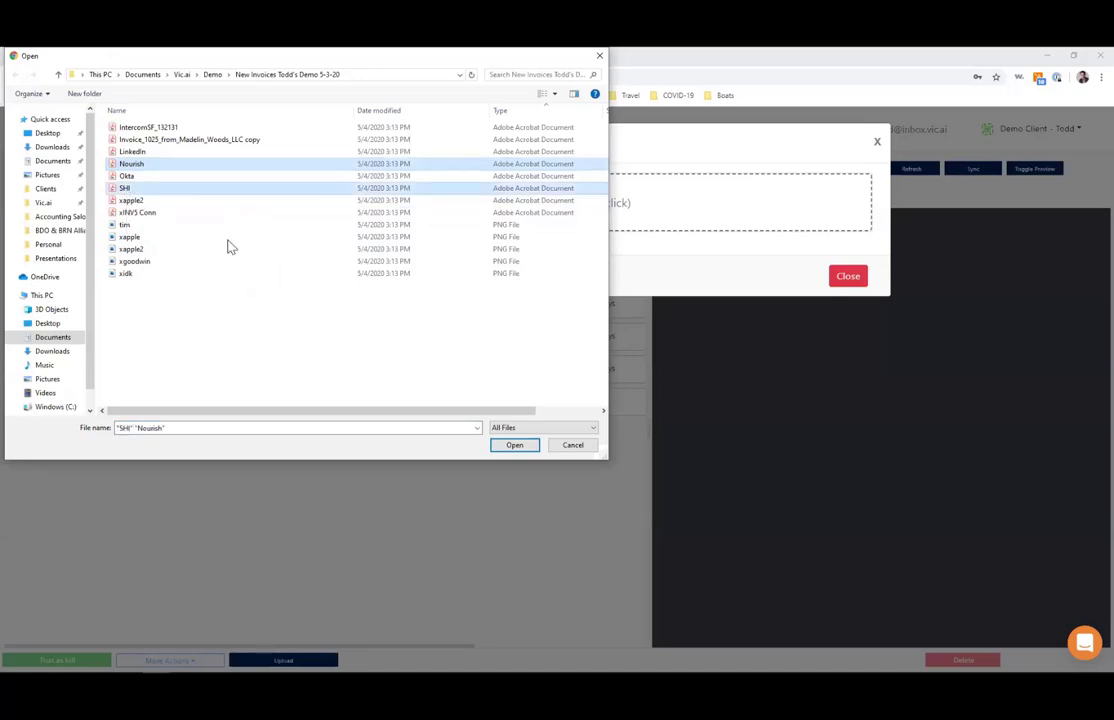
click(515, 447)
click(785, 388)
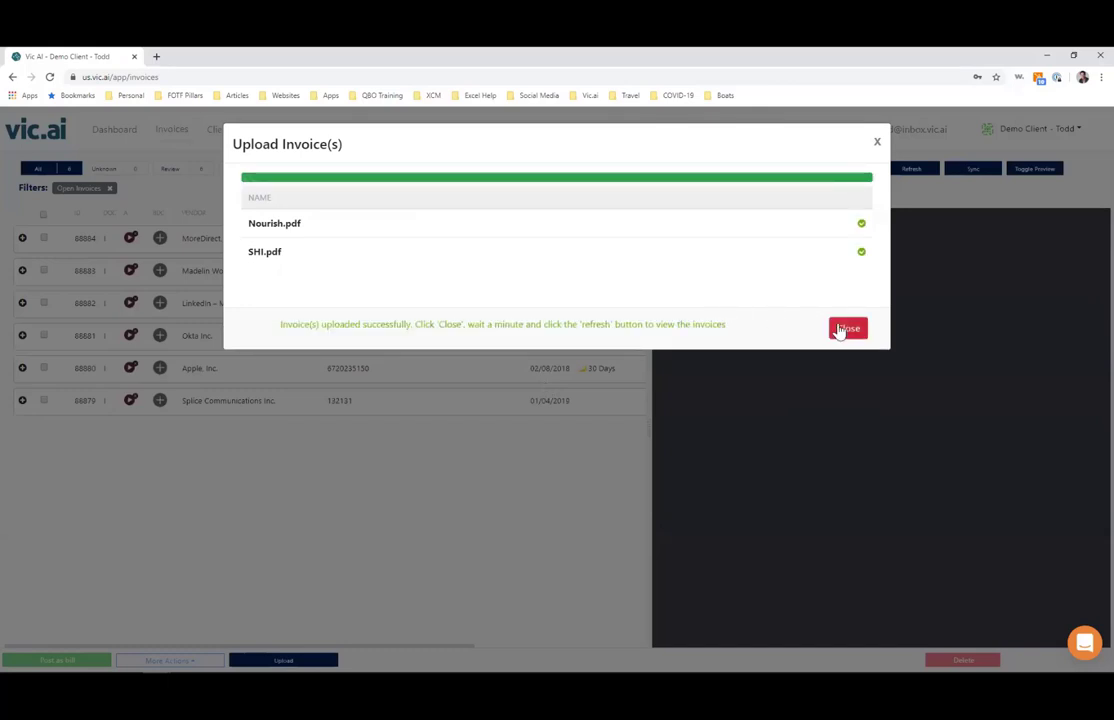
key(Escape)
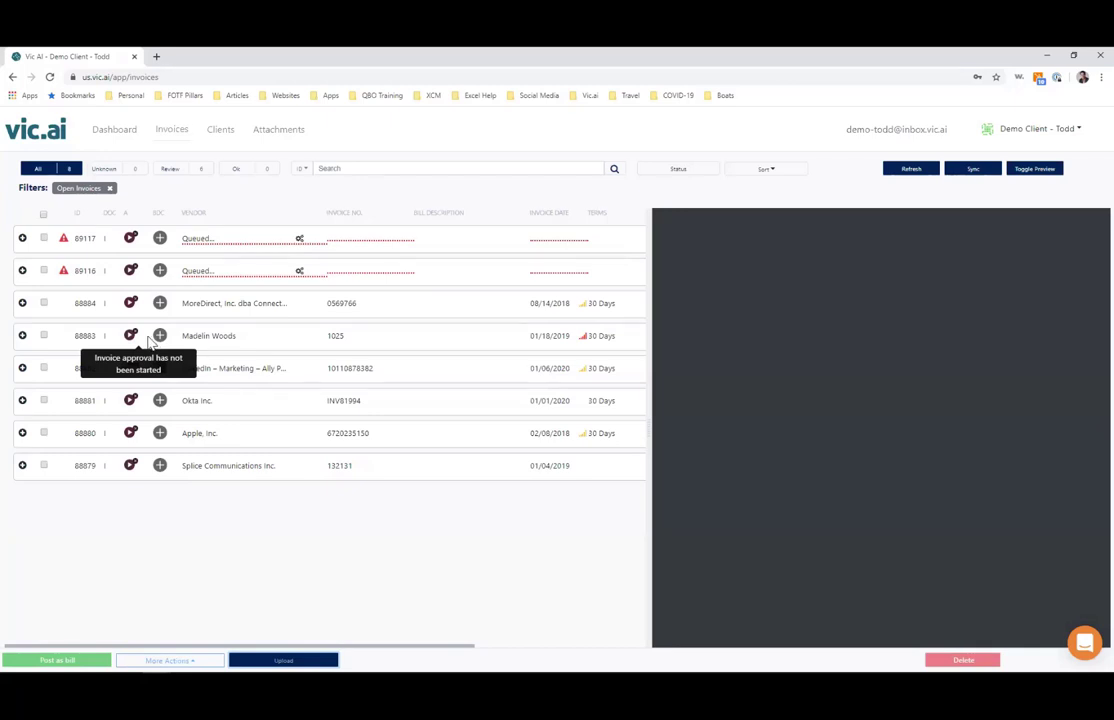
Open the MoreDirect invoice with its scanned preview and look through the keyboard shortcut cheat sheet
click(217, 302)
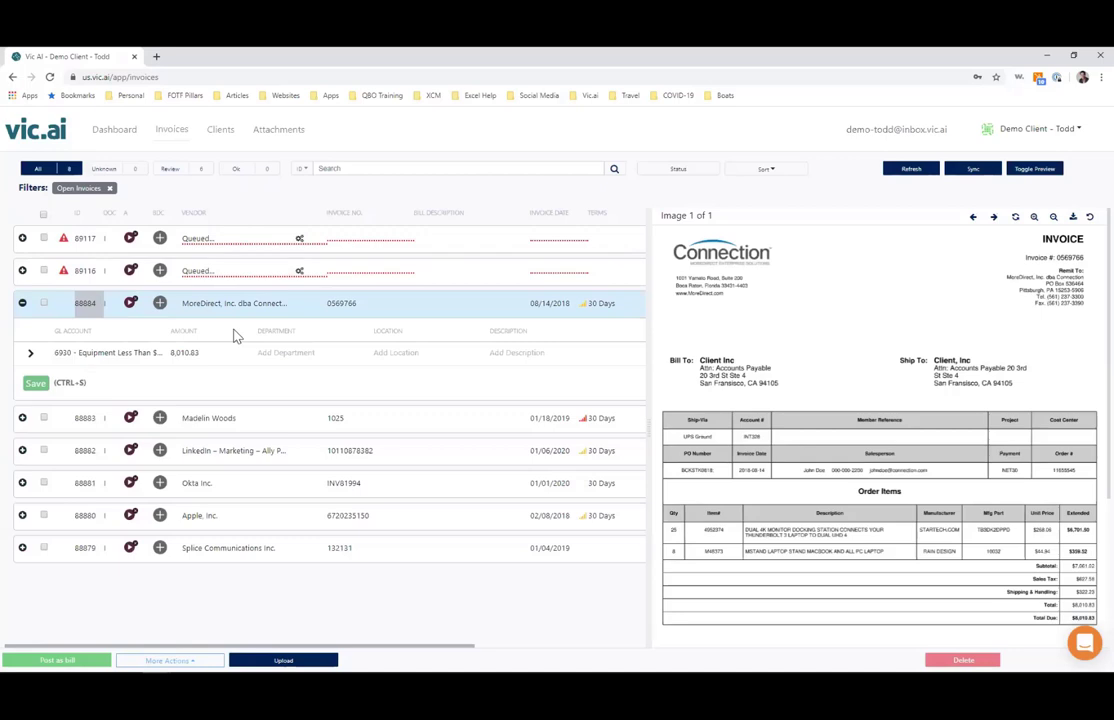
key(shift+question)
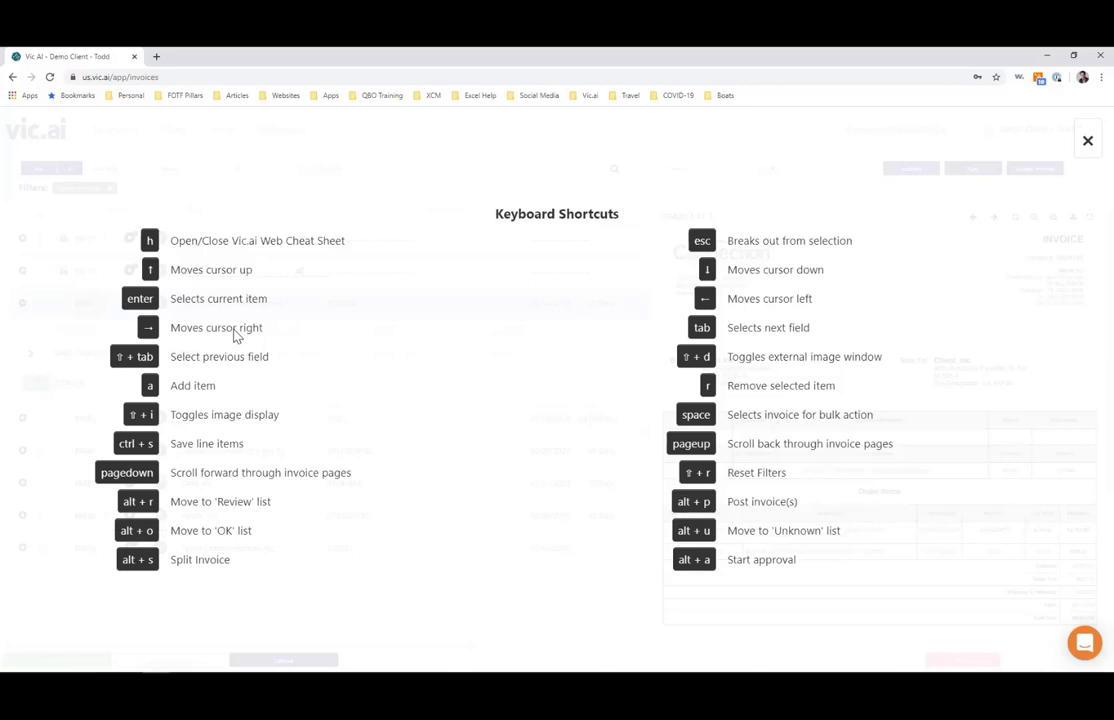
key(h)
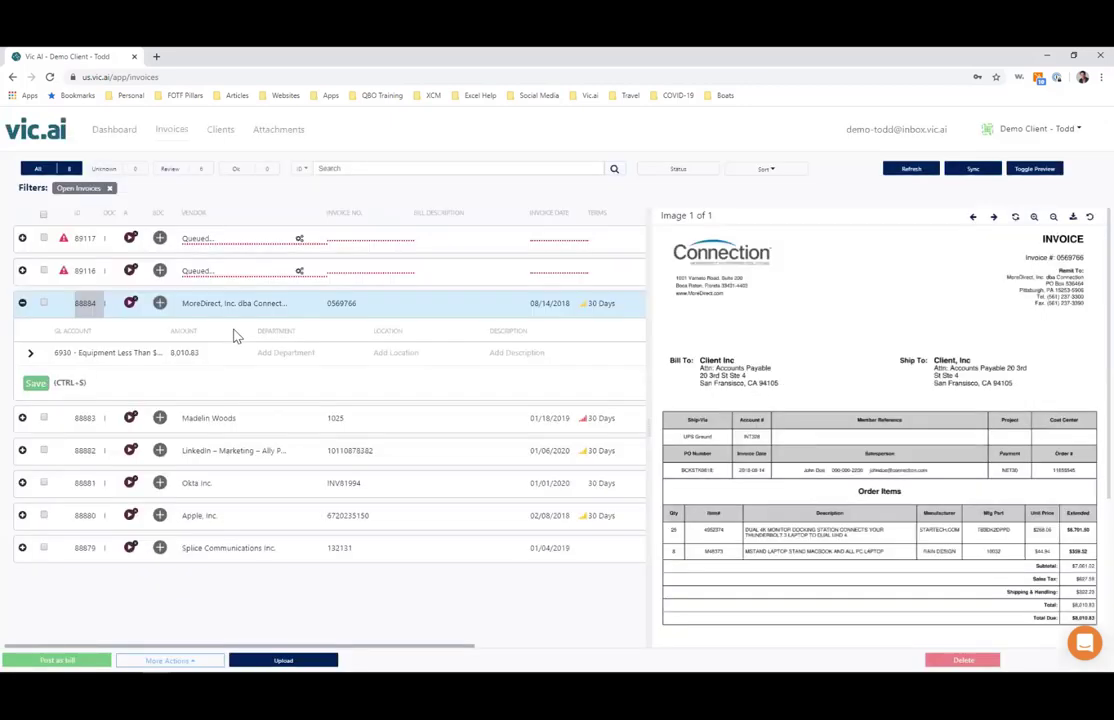
Step through the MoreDirect invoice's header fields up to the invoice number and collapse the invoice
key(Right)
key(Right)
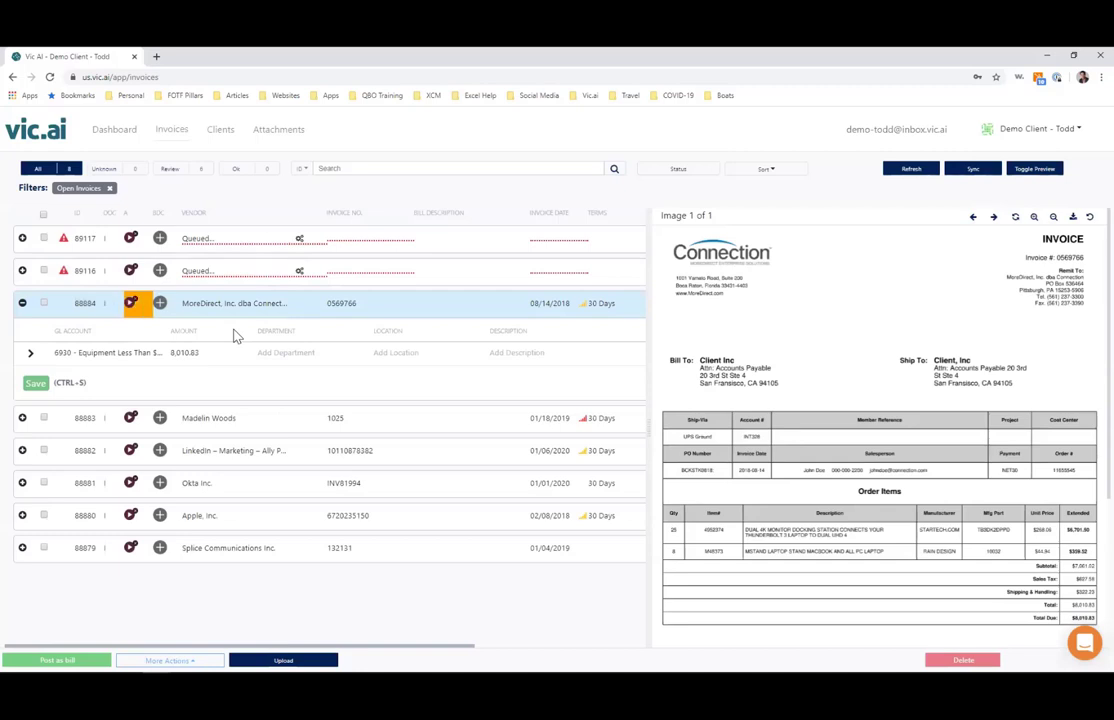
key(Right)
key(Right)
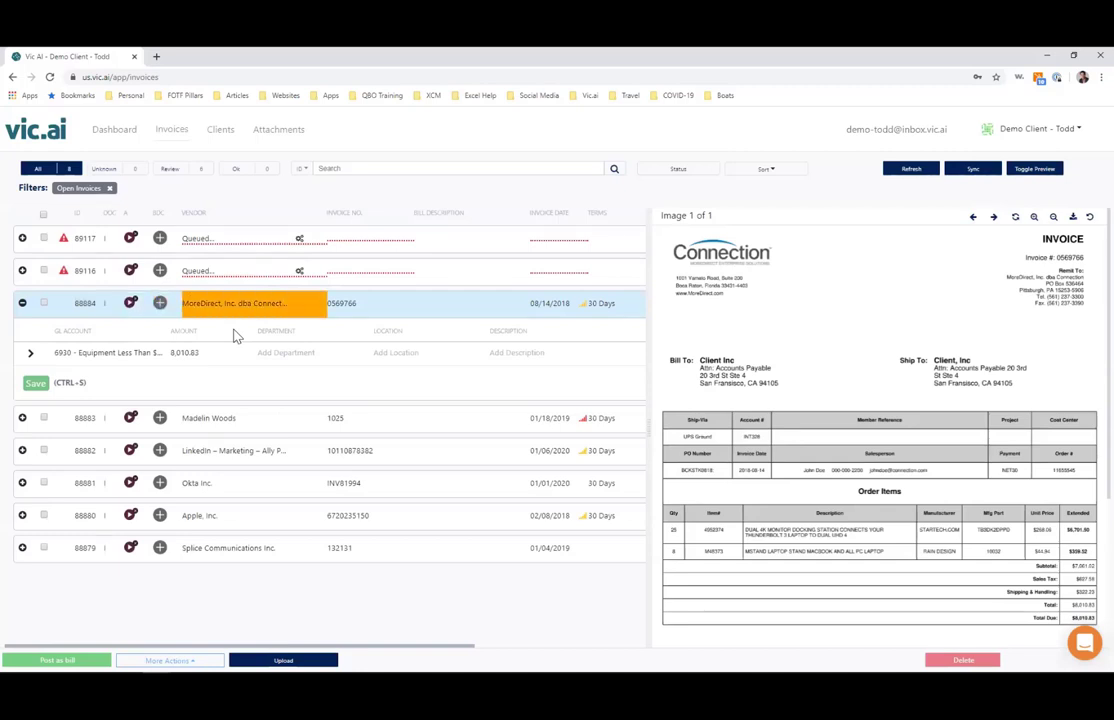
key(Right)
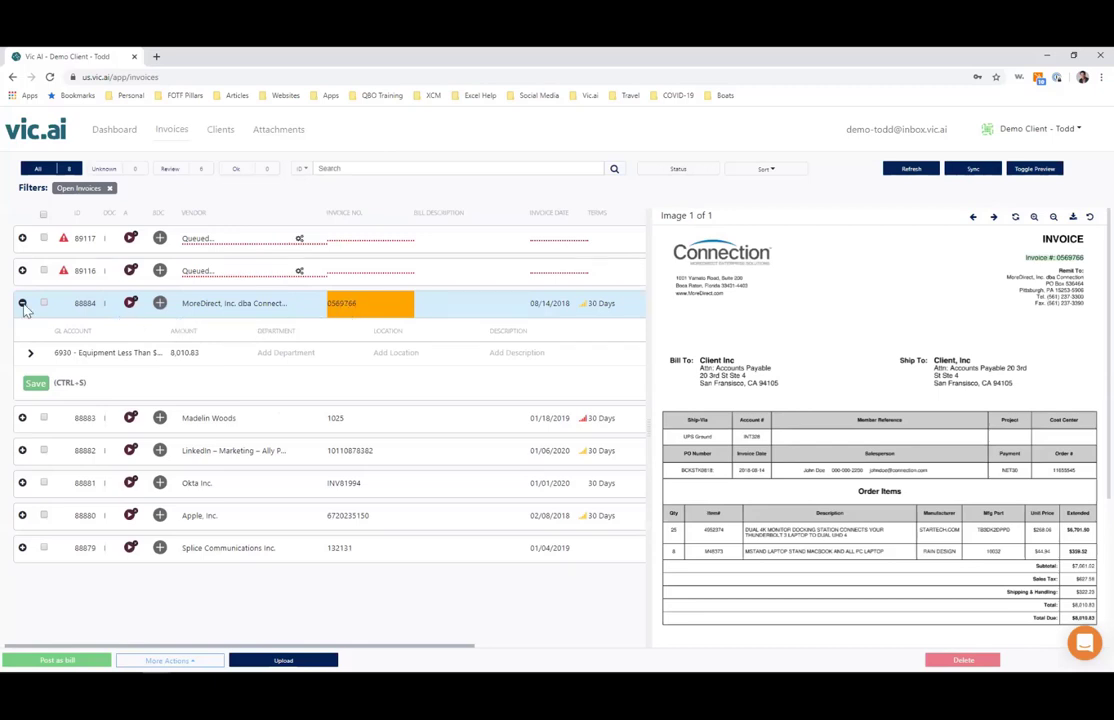
key(ctrl+s)
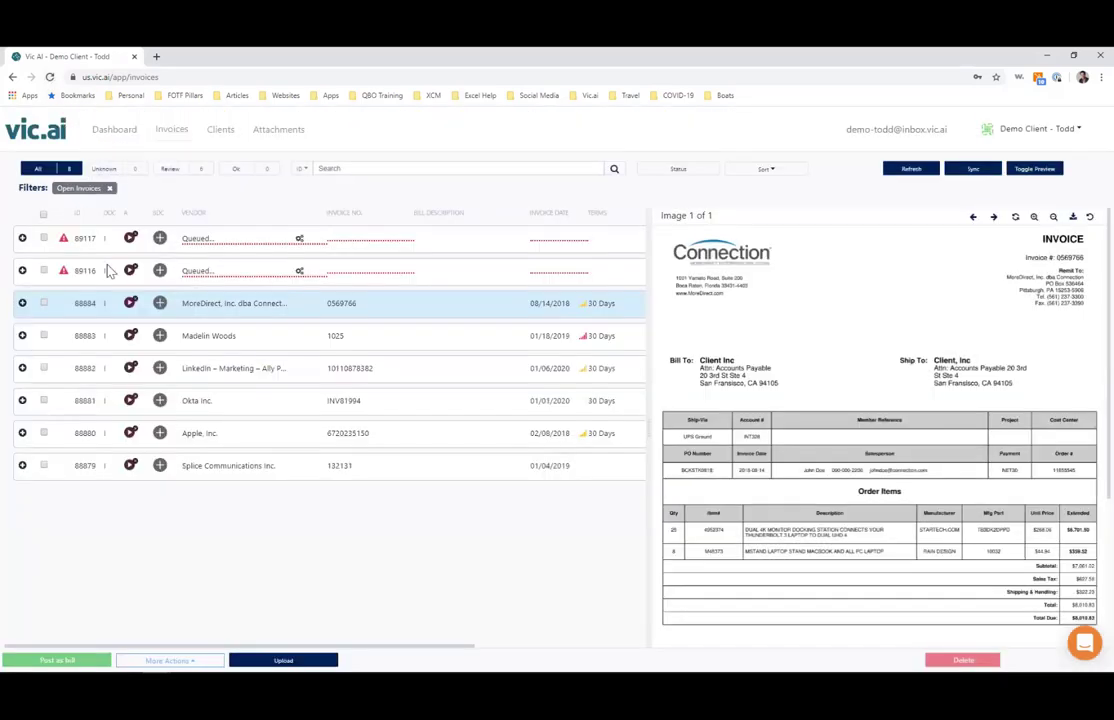
Reload the application and return to the invoice list
click(49, 77)
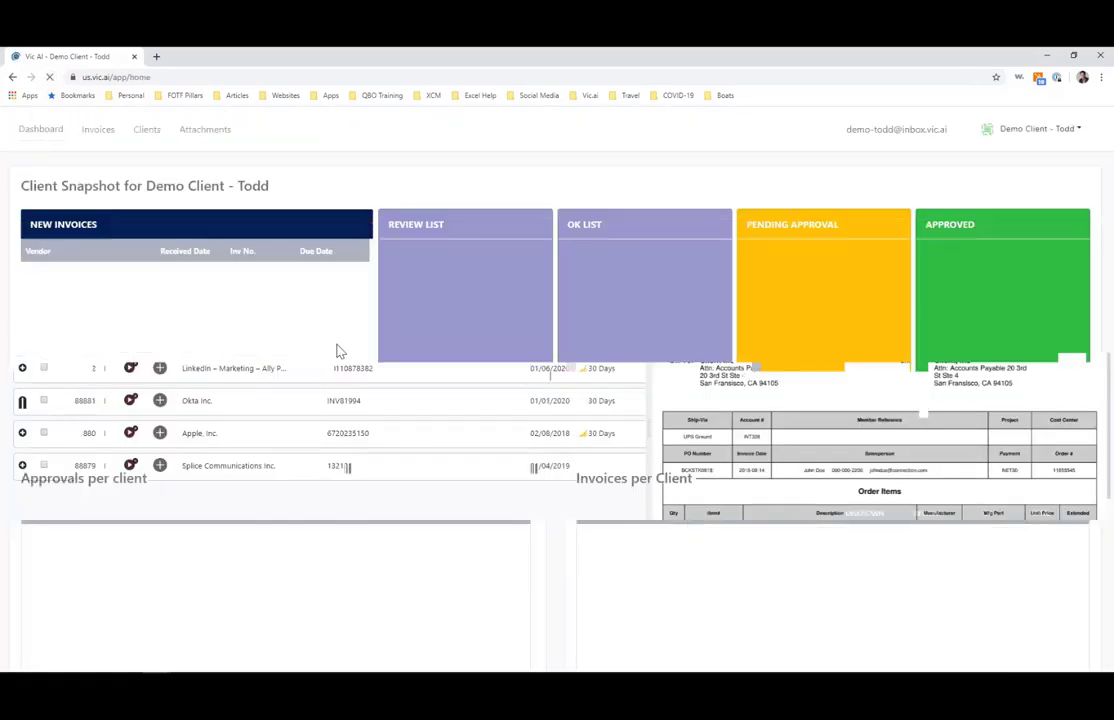
click(165, 133)
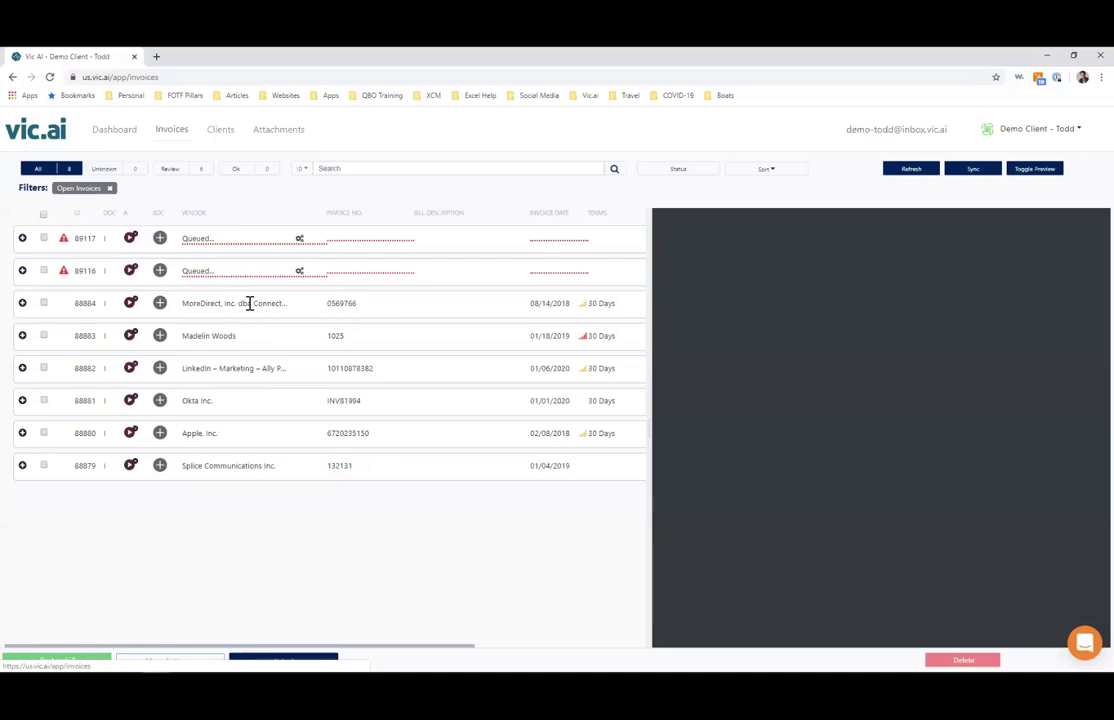
Expand the MoreDirect invoice and check its vendor, invoice number and invoice date fields against the scanned document
click(249, 303)
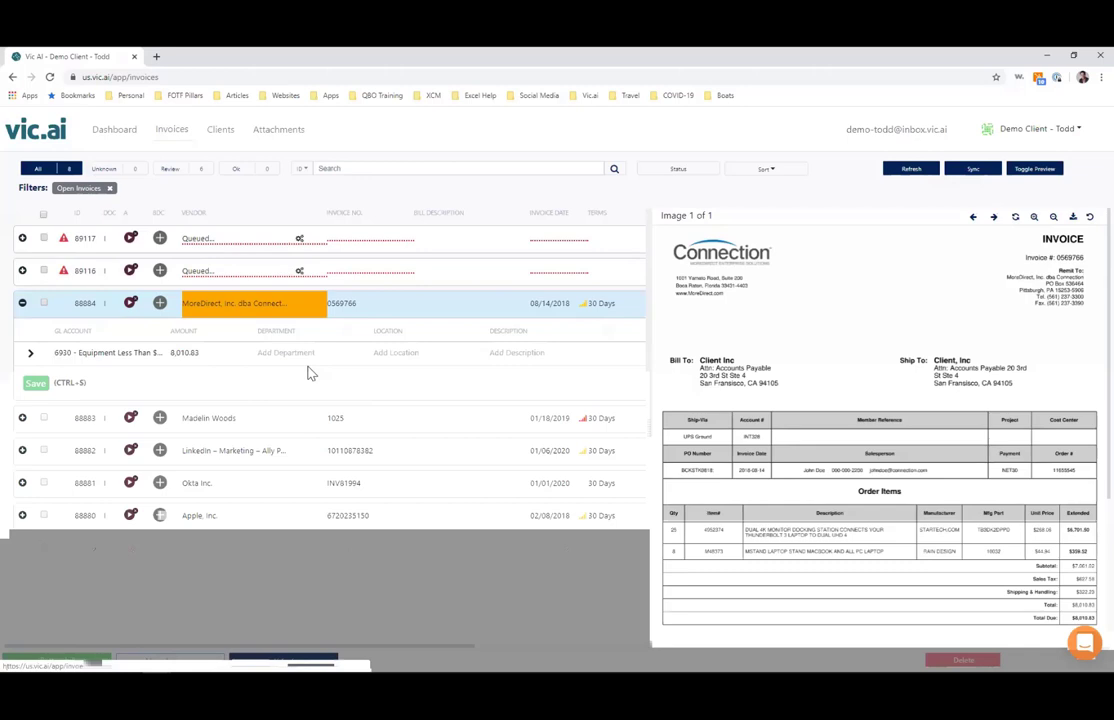
key(Tab)
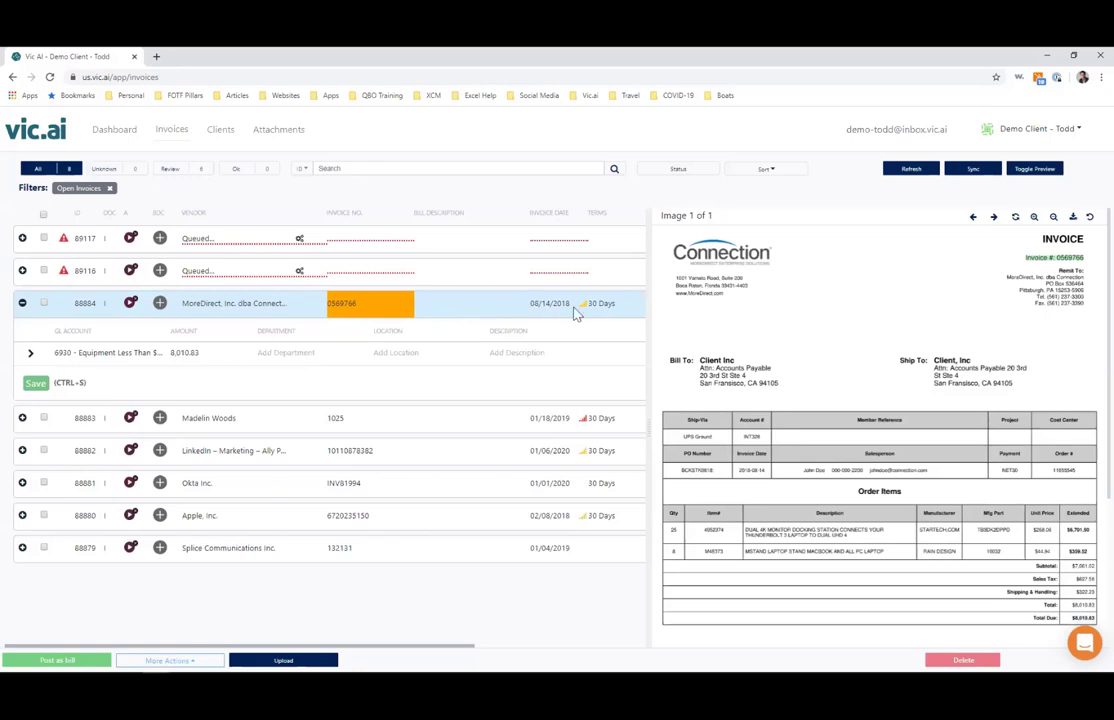
mouse_move(584, 311)
key(Tab)
key(Tab)
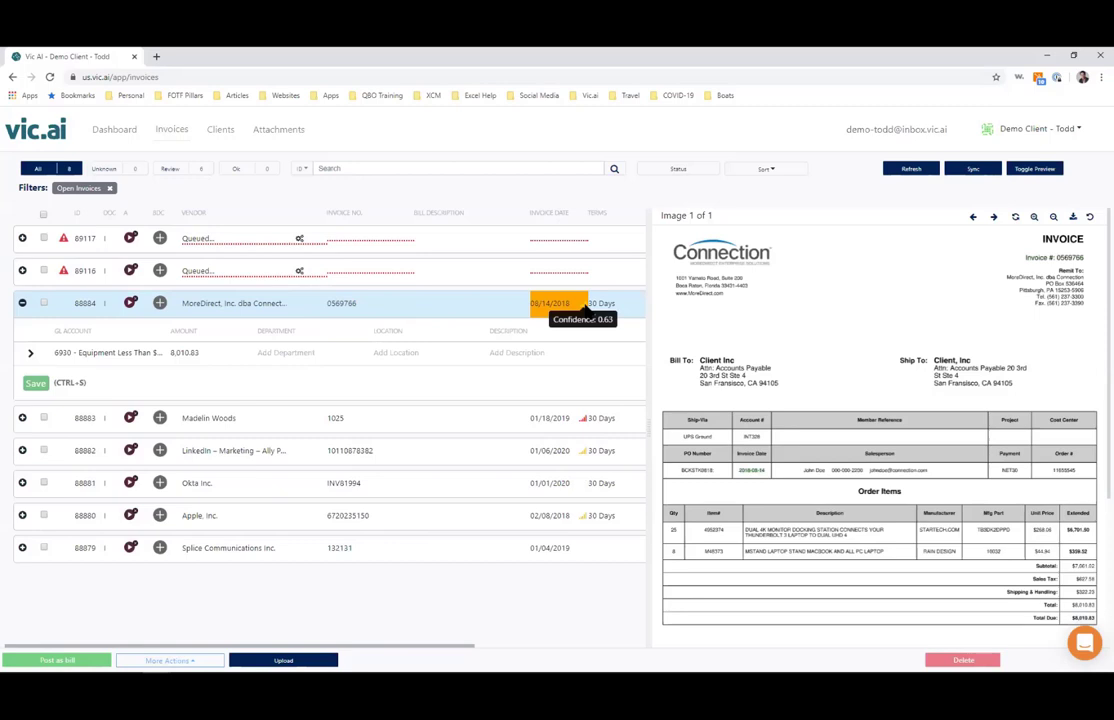
Confirm the MoreDirect invoice date as 08/14/2018 and set its payment terms to 30 Days
click(587, 311)
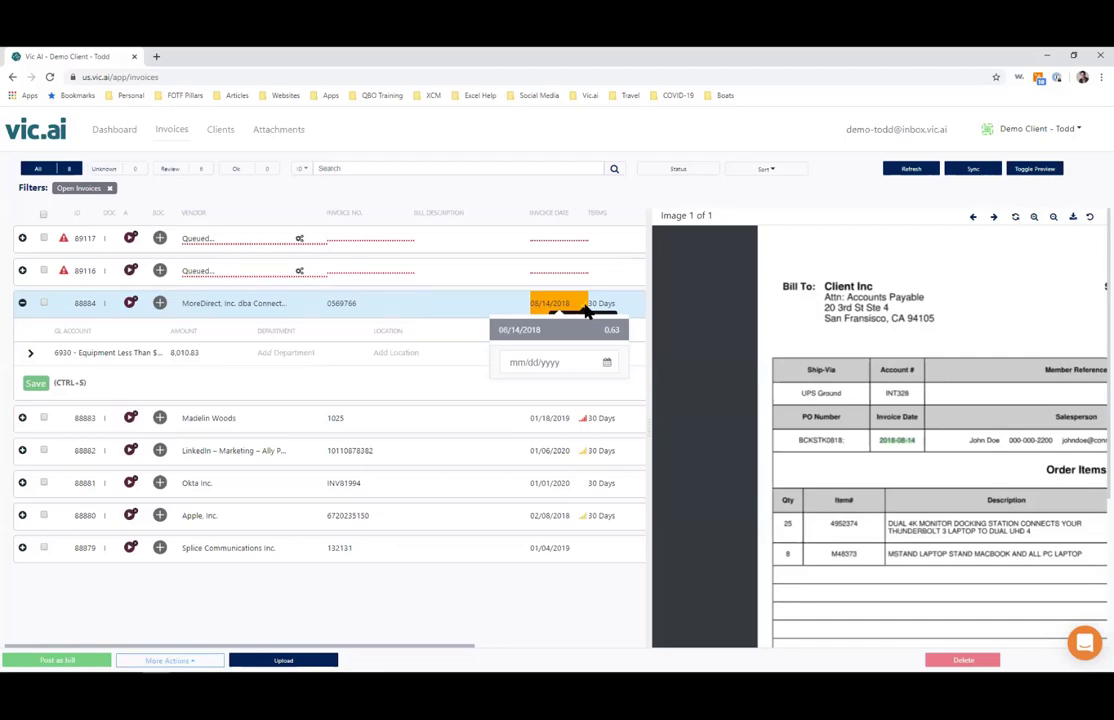
scroll(588, 313, right, 1)
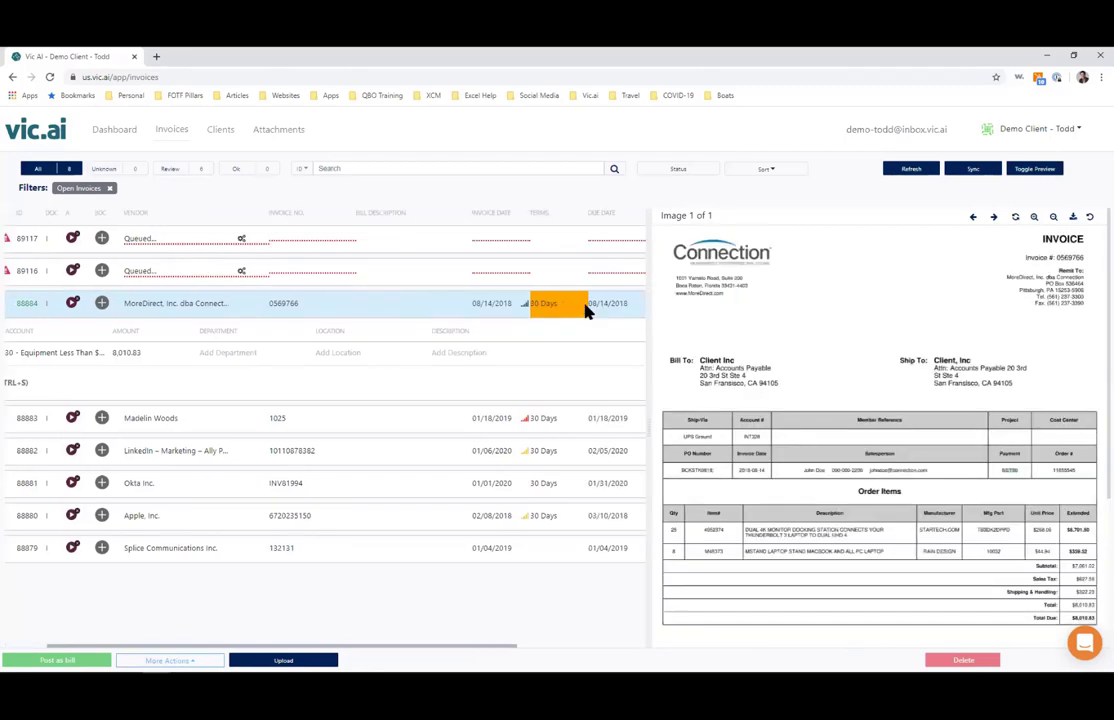
click(586, 311)
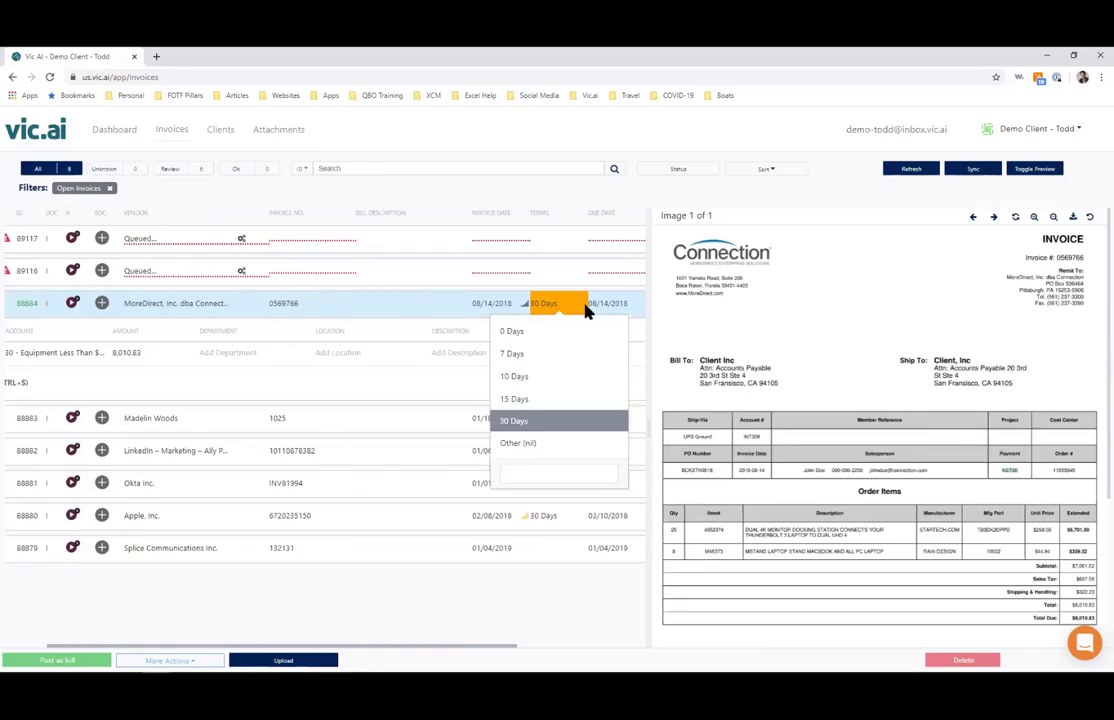
scroll(586, 311, right, 1)
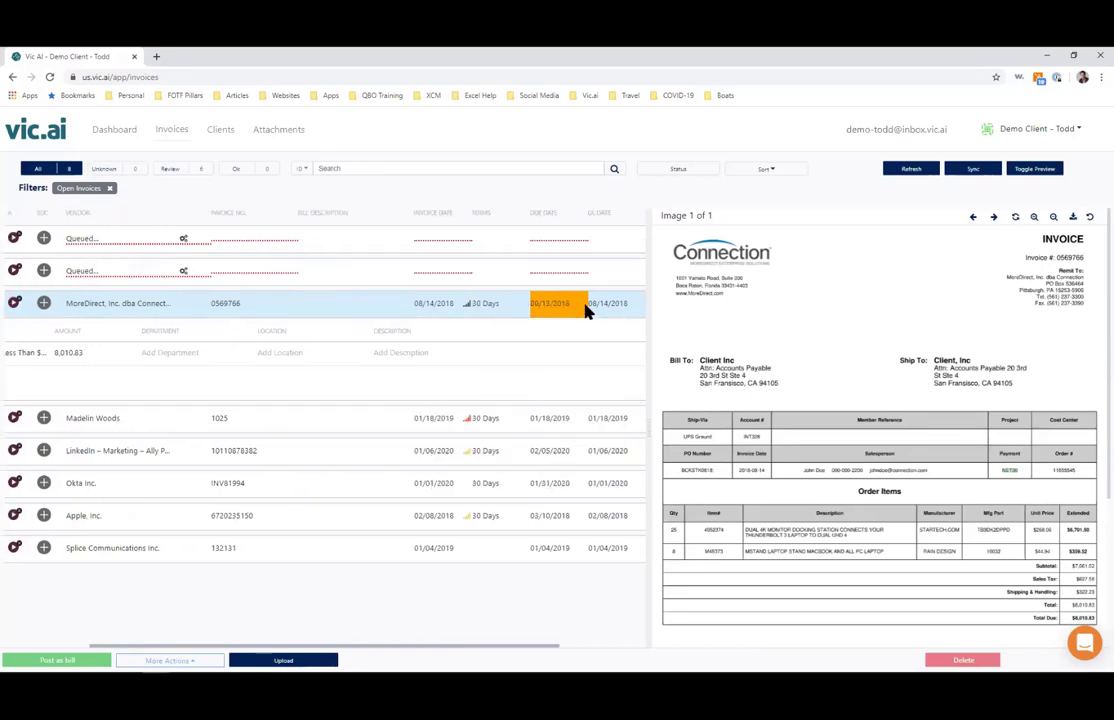
Review the MoreDirect invoice's remaining header fields up to the amount and go back to its approval field
key(Tab)
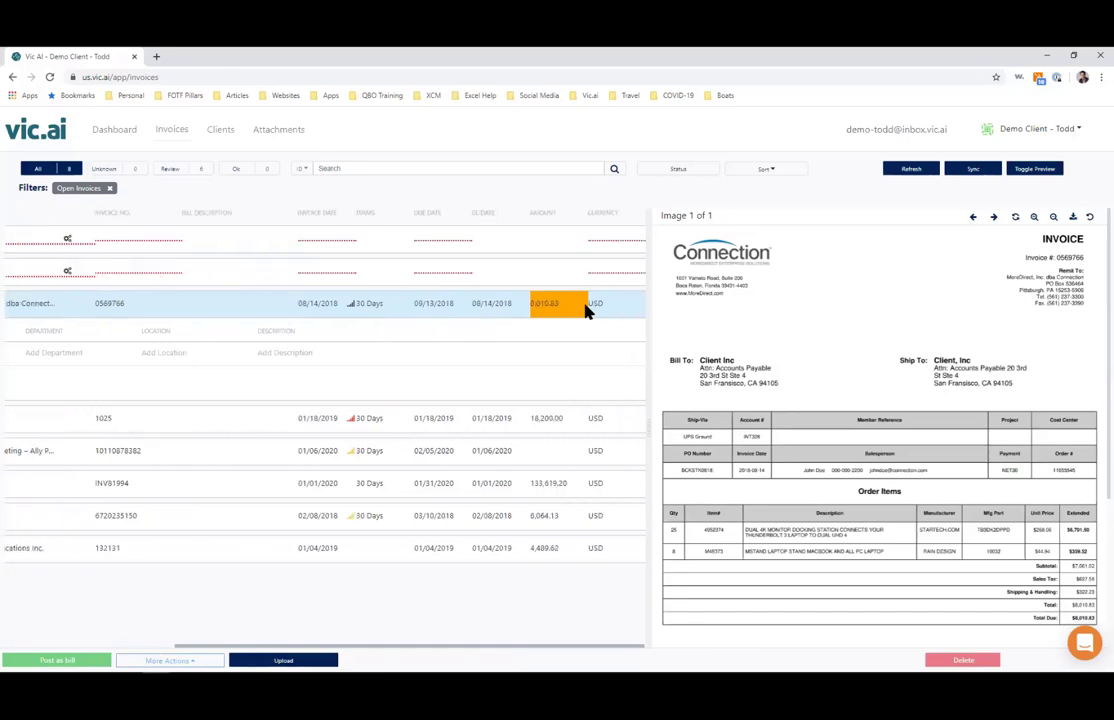
key(shift+Tab)
key(shift+Tab)
key(shift+Tab)
key(shift+Tab)
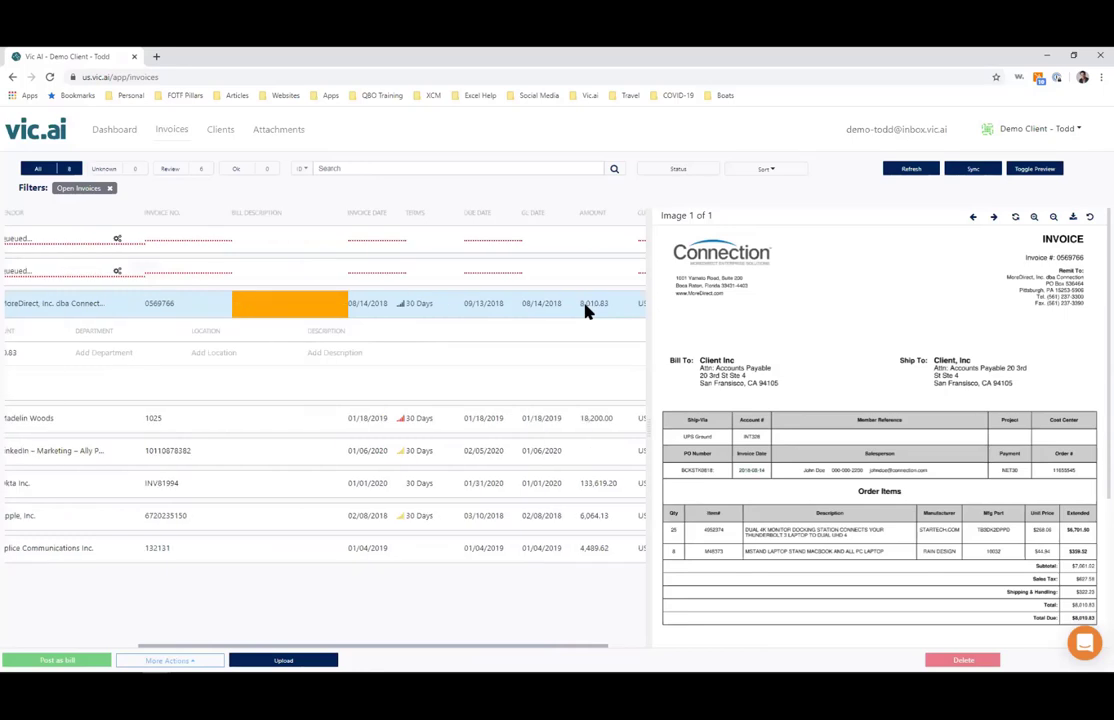
key(shift+Tab)
key(shift+Tab)
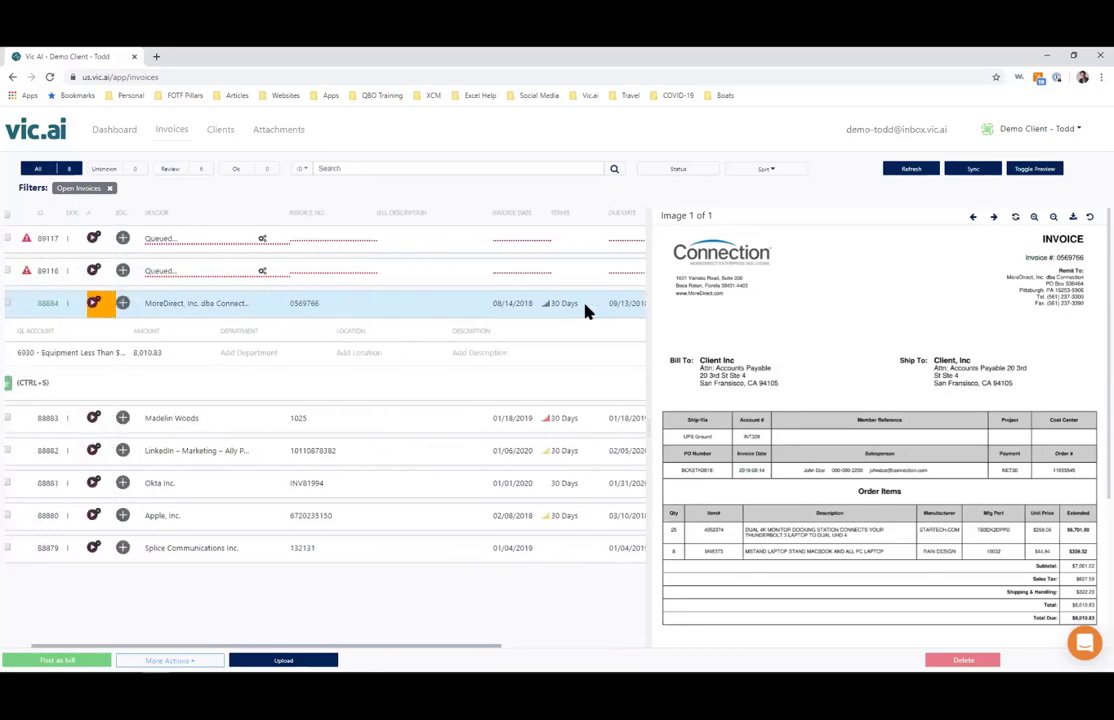
Expand the 6930 equipment account line of the MoreDirect invoice and go to its first line item's account
key(shift+Tab)
key(Tab)
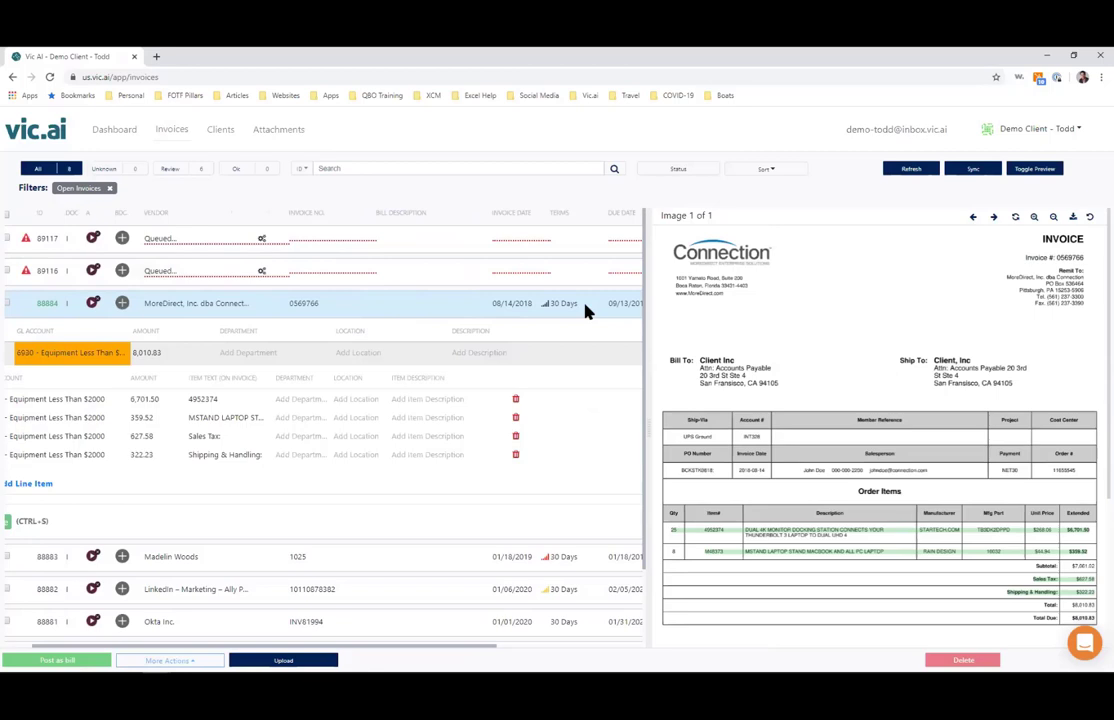
key(Tab)
key(Tab)
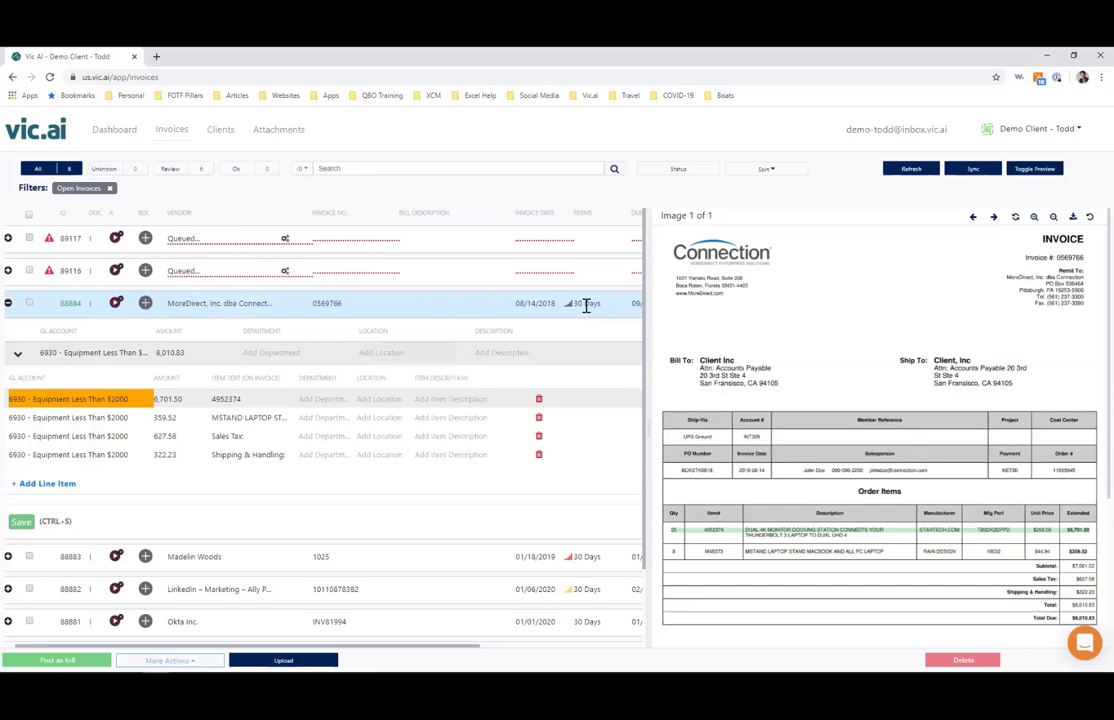
scroll(586, 306, left, 1)
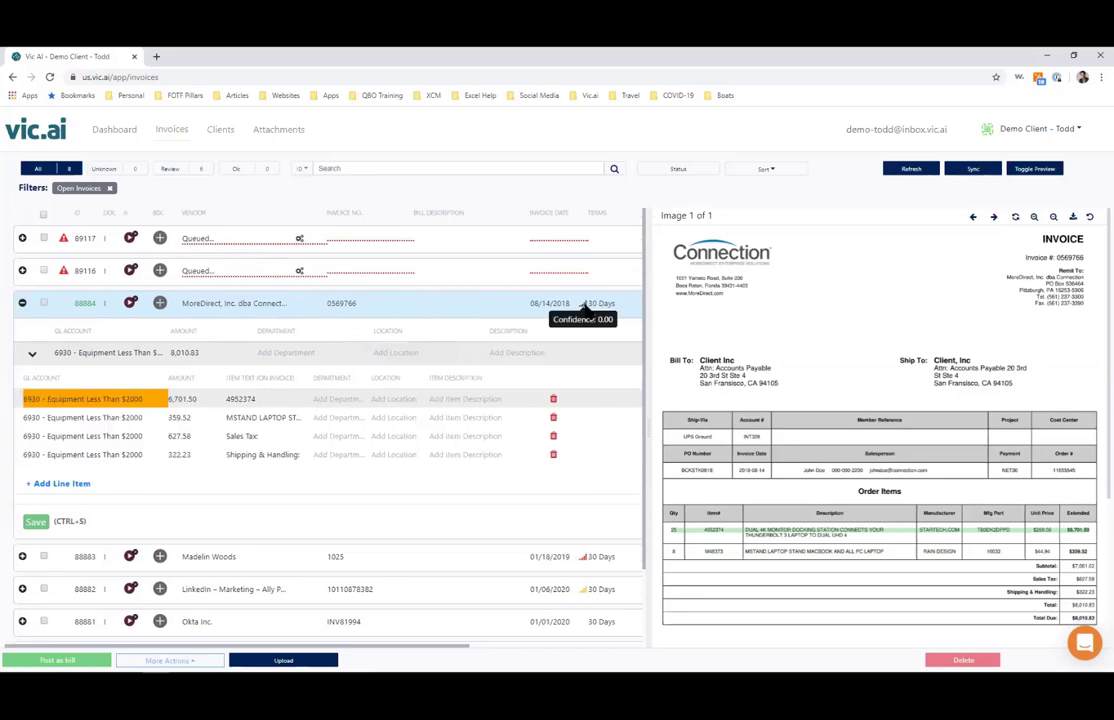
Examine the invoice's individual line items against the scanned document and return to the summary GL account
key(Down)
key(Down)
key(Down)
key(Down)
key(Up)
key(Up)
key(Up)
key(Up)
key(Up)
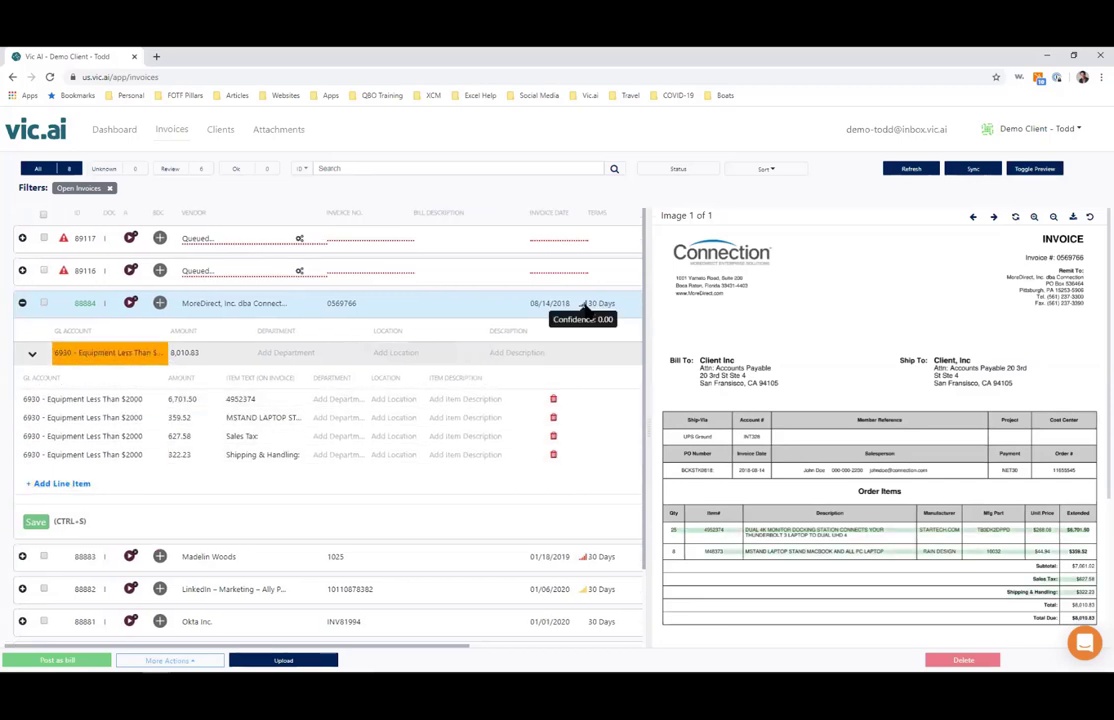
Collapse the line item breakdown and the MoreDirect invoice, and go back to the dashboard
key(Left)
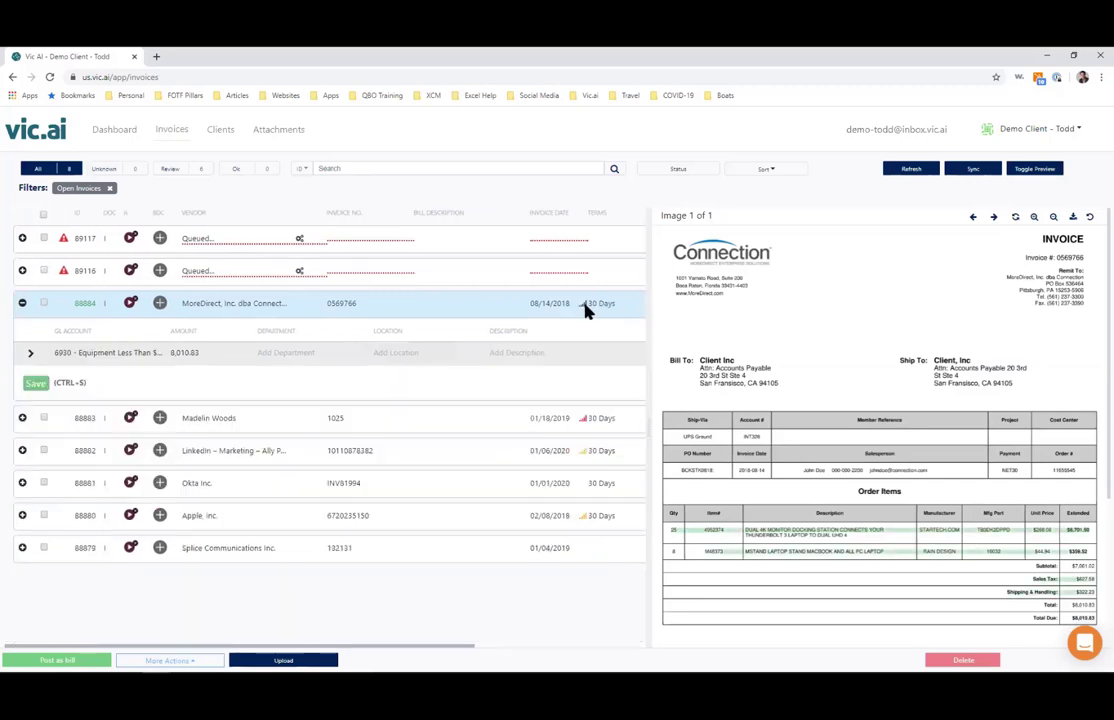
key(Left)
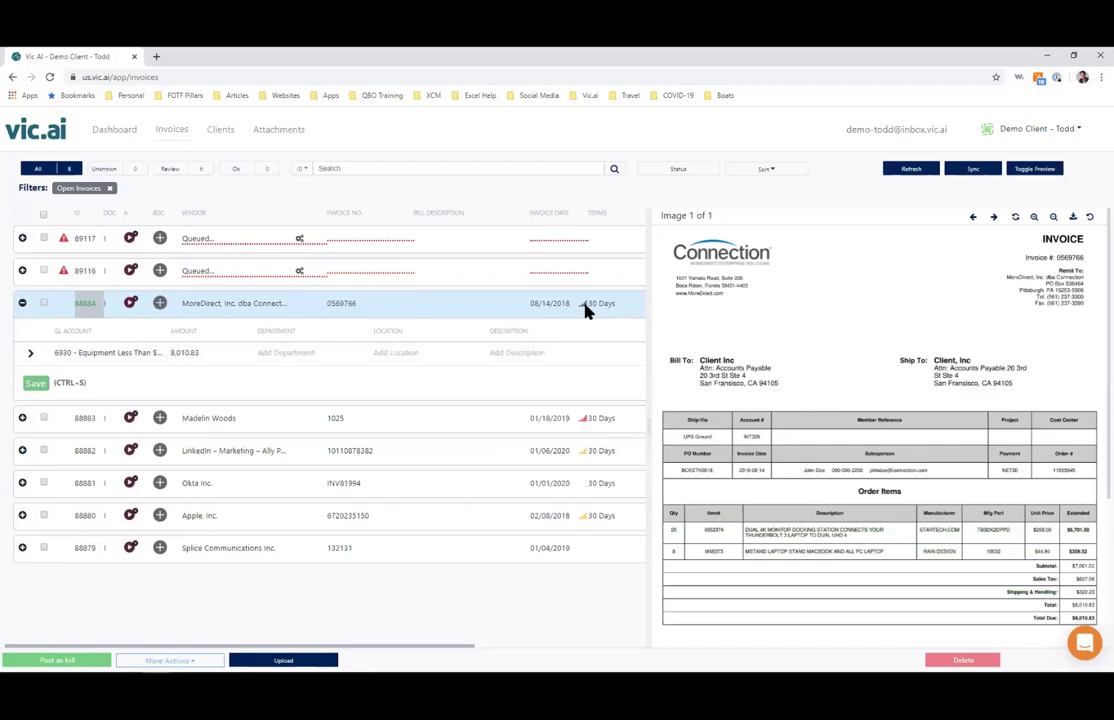
key(Left)
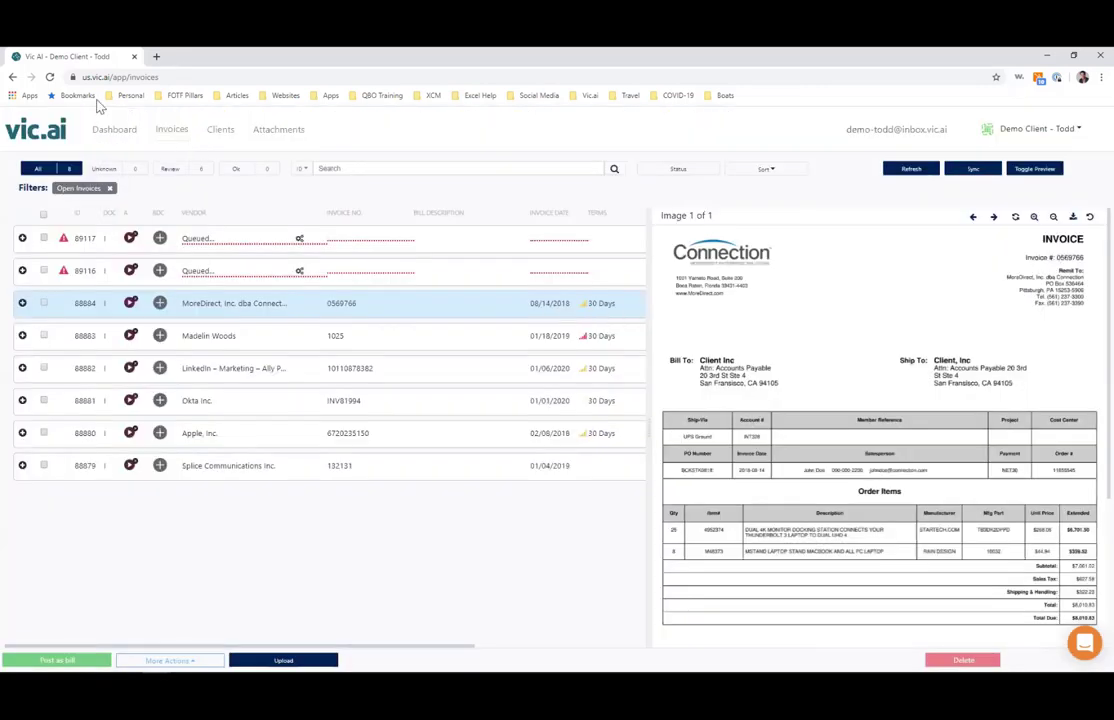
key(alt+Left)
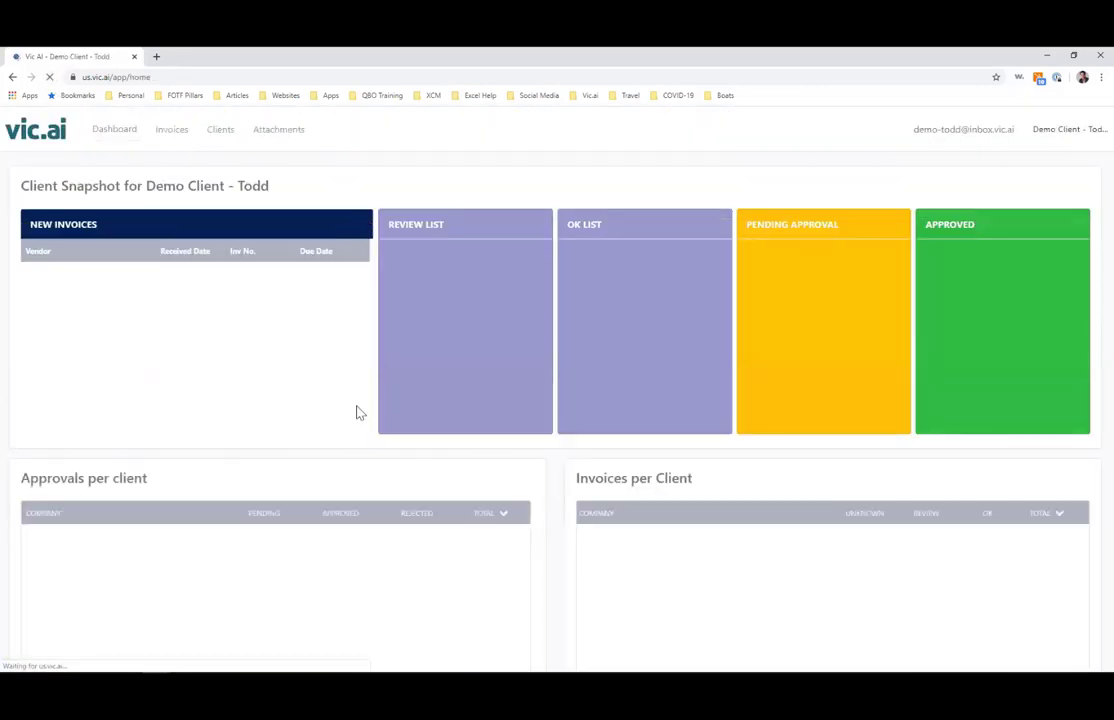
Go to the invoice list and delete the two queued invoices 89117 and 89116
click(172, 132)
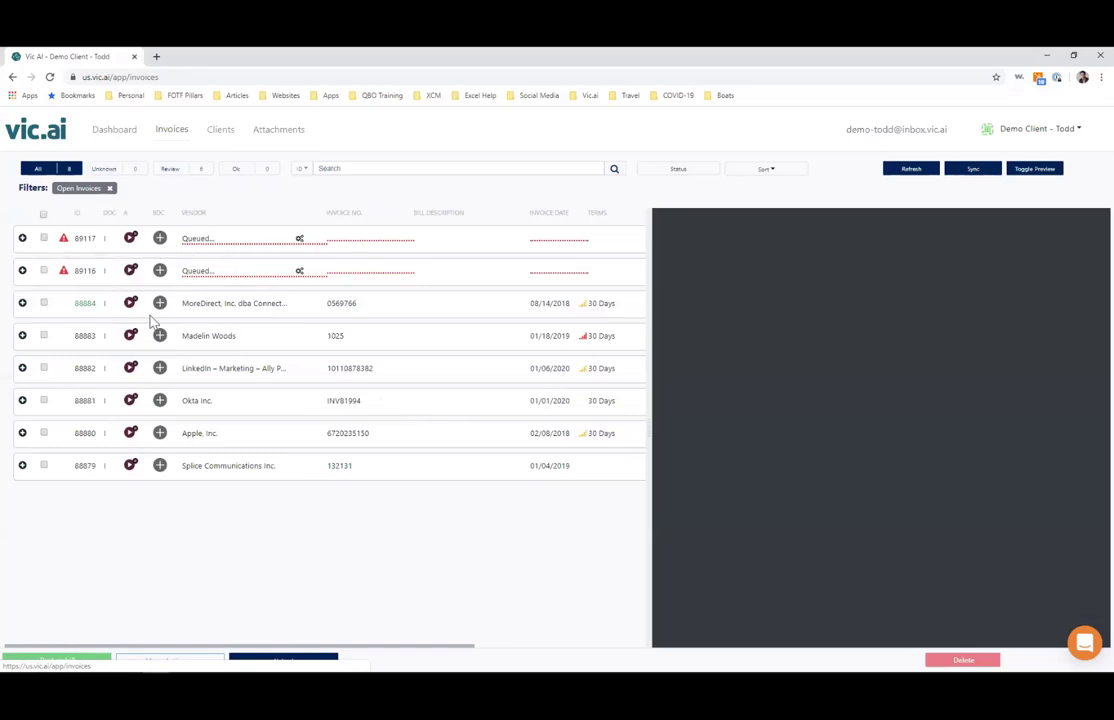
click(194, 239)
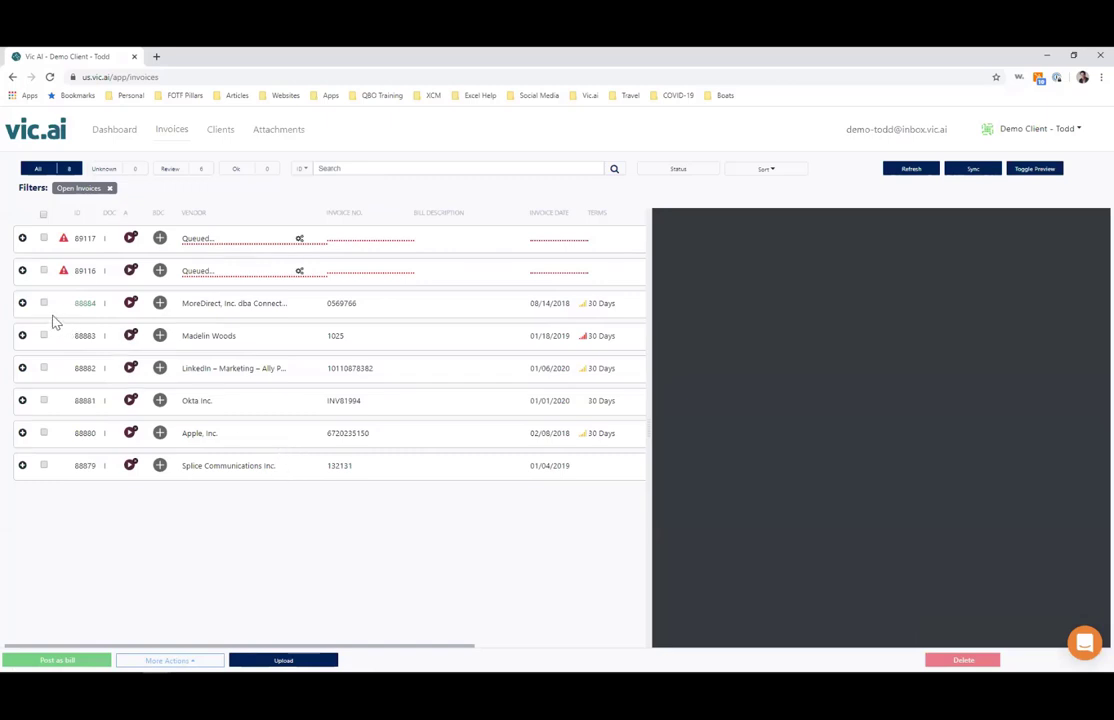
click(44, 240)
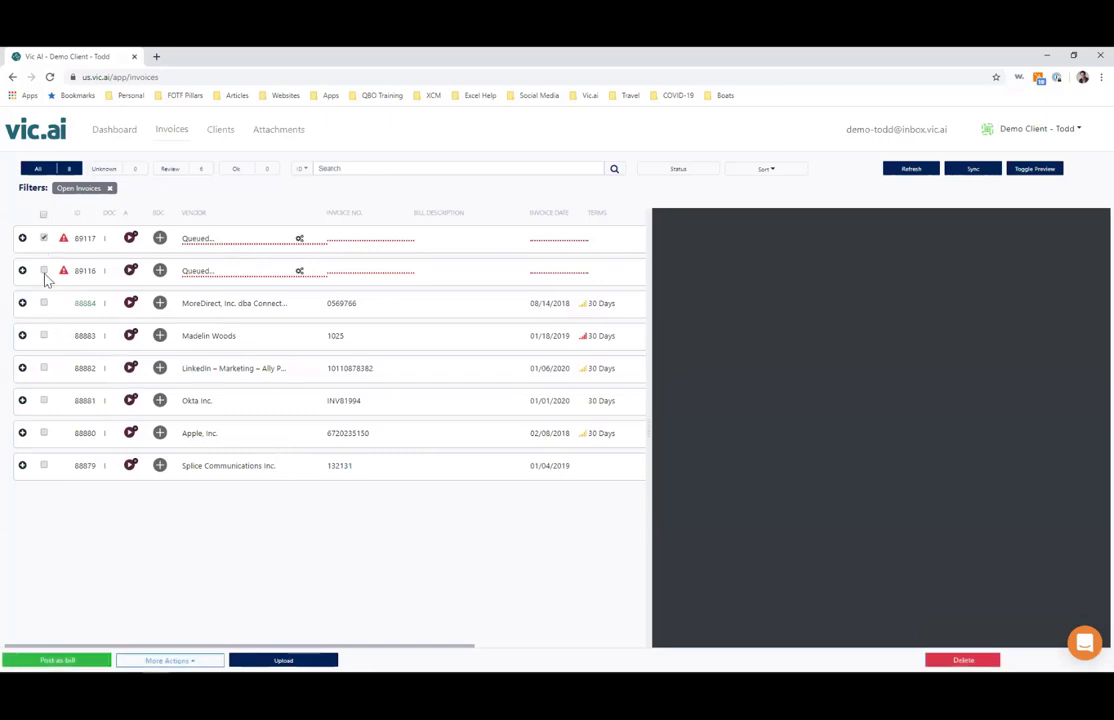
click(44, 272)
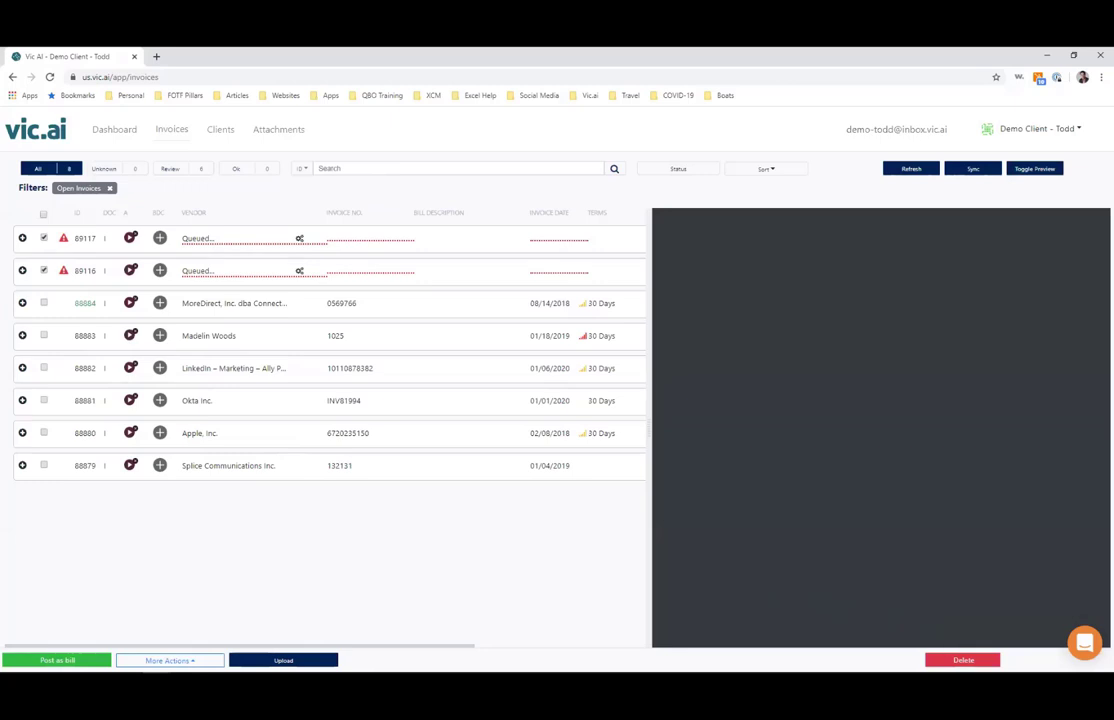
key(Delete)
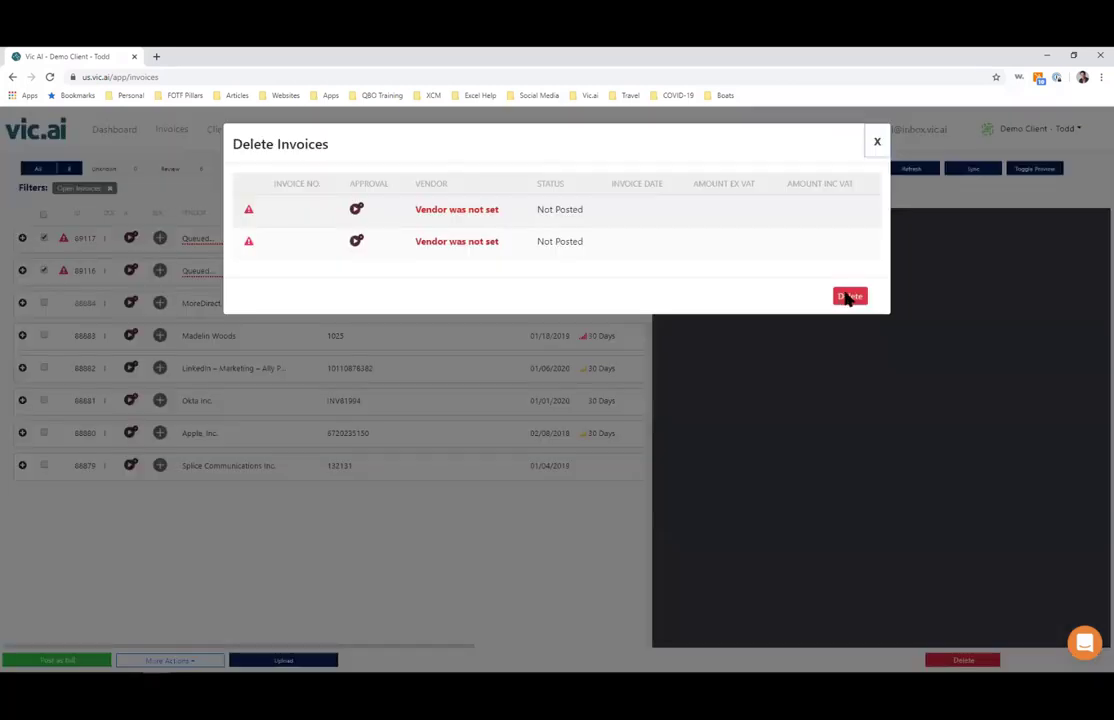
click(847, 296)
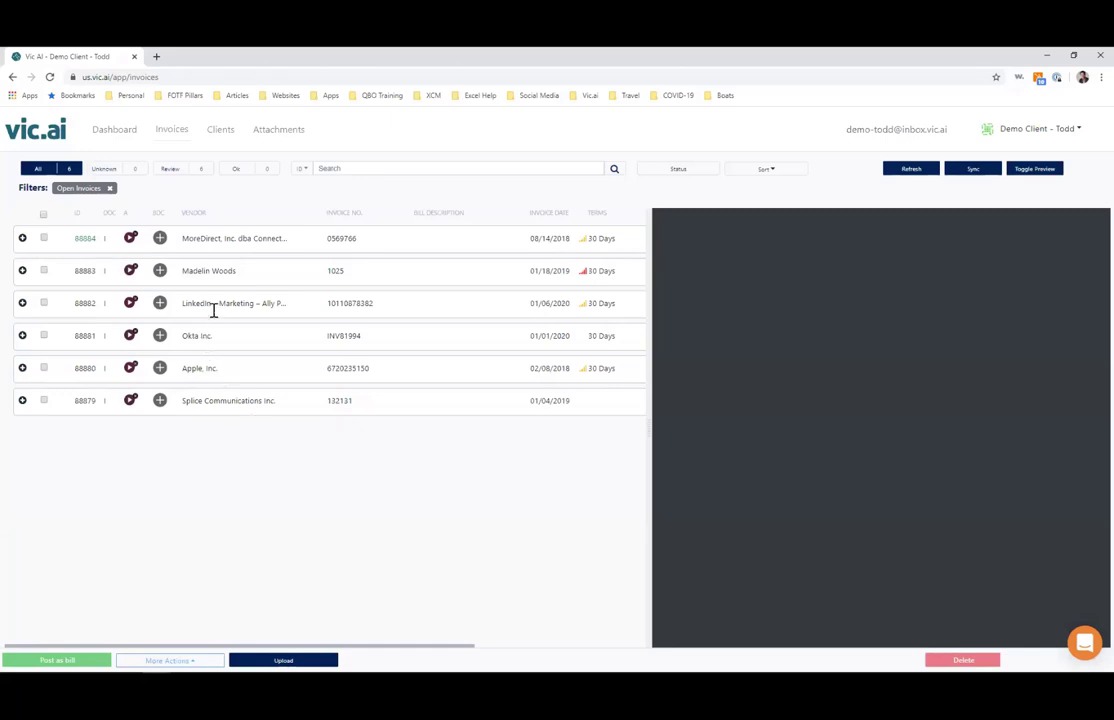
Examine the 6210 consulting invoice's coding against its scanned document, save it and collapse its details
click(208, 271)
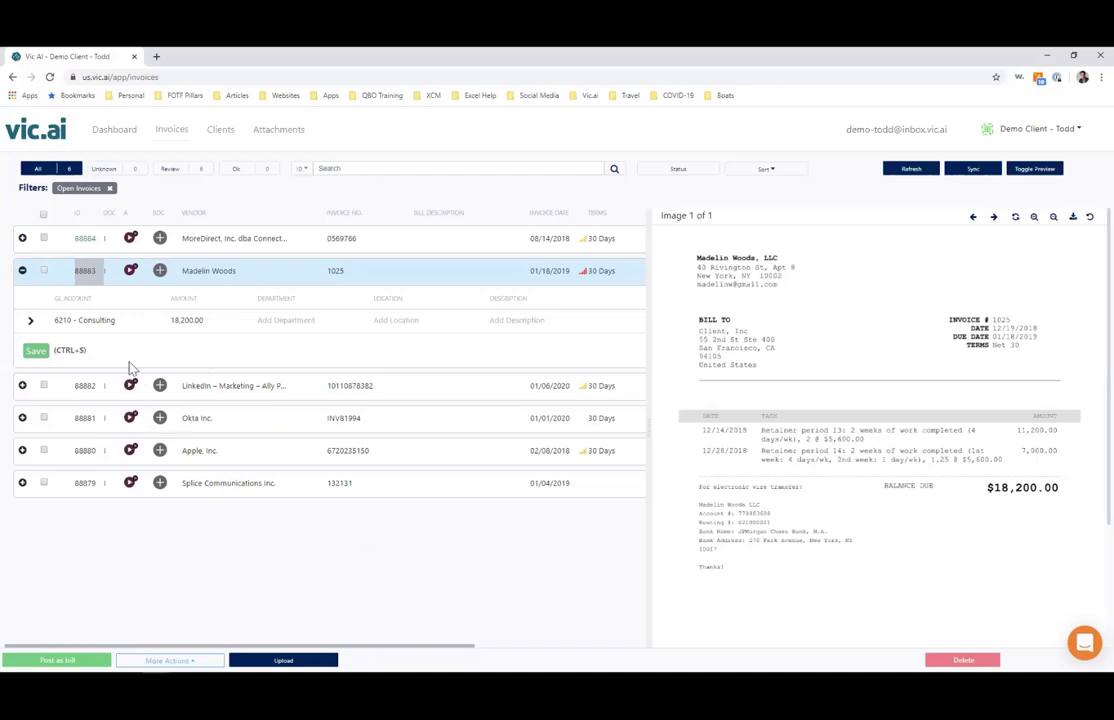
key(ctrl+s)
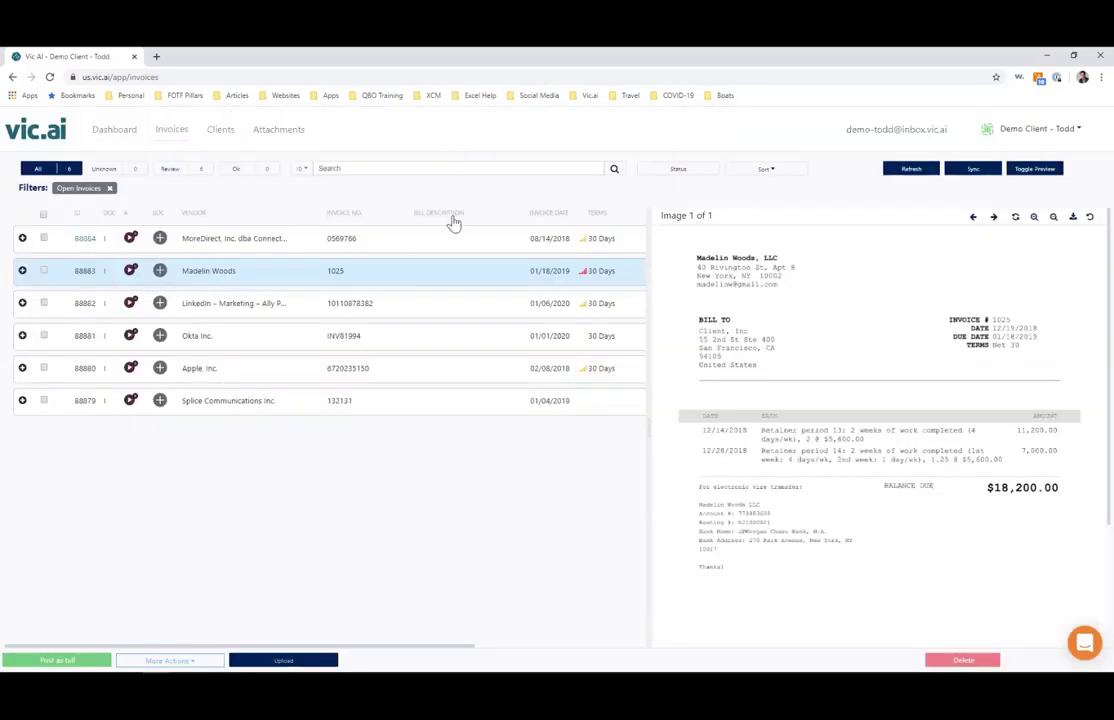
Upload the invoice files Nourish.pdf and SHI.pdf and close the upload dialog
click(283, 660)
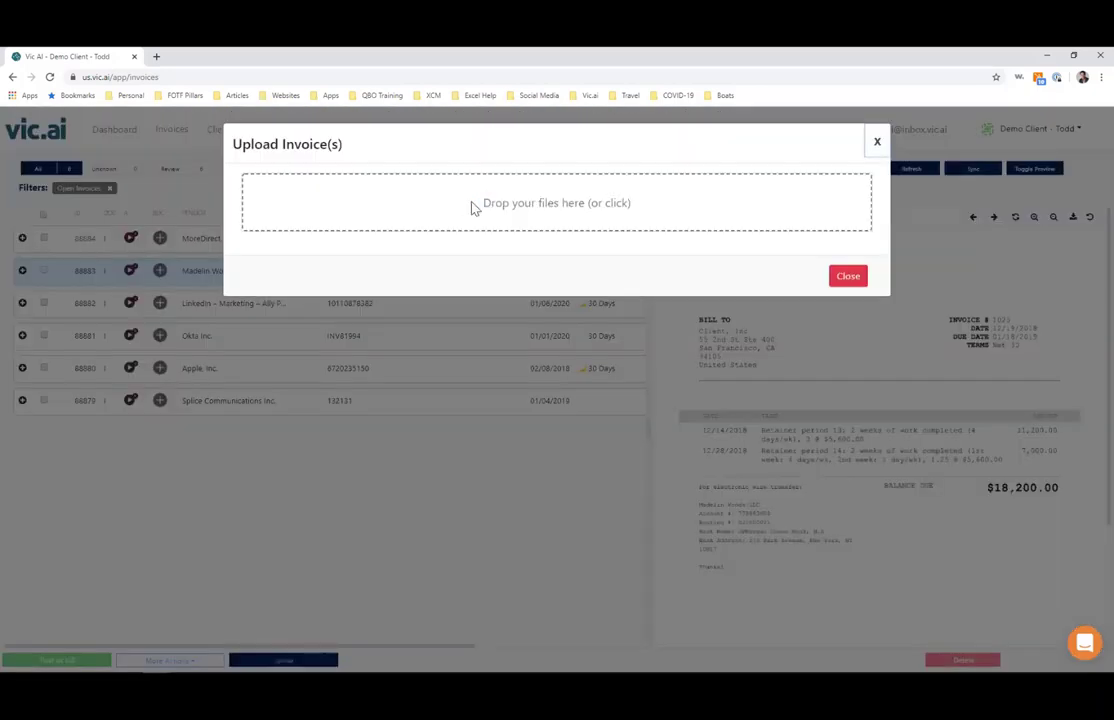
click(472, 206)
click(131, 164)
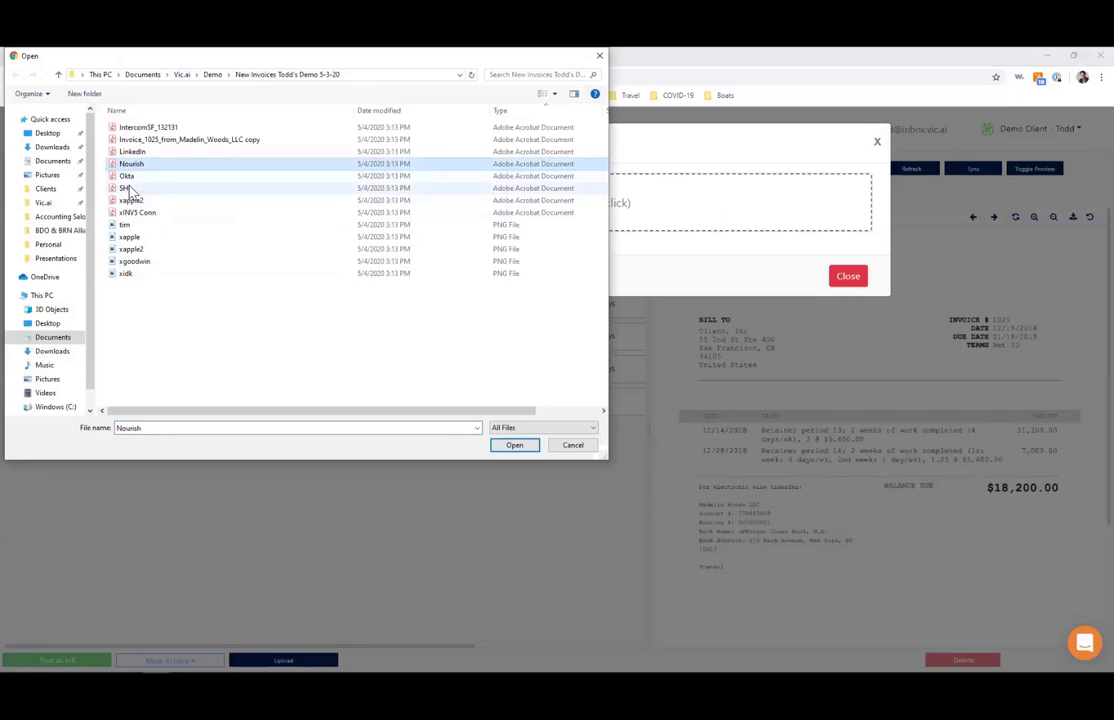
ctrl+click(125, 188)
click(514, 445)
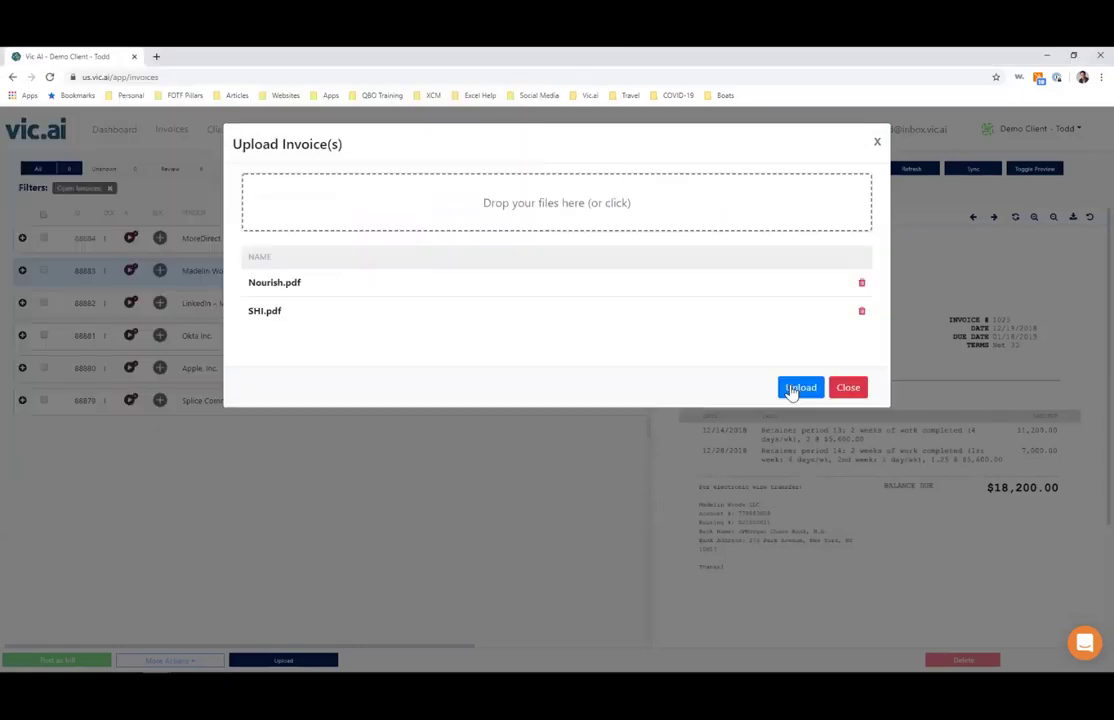
click(797, 388)
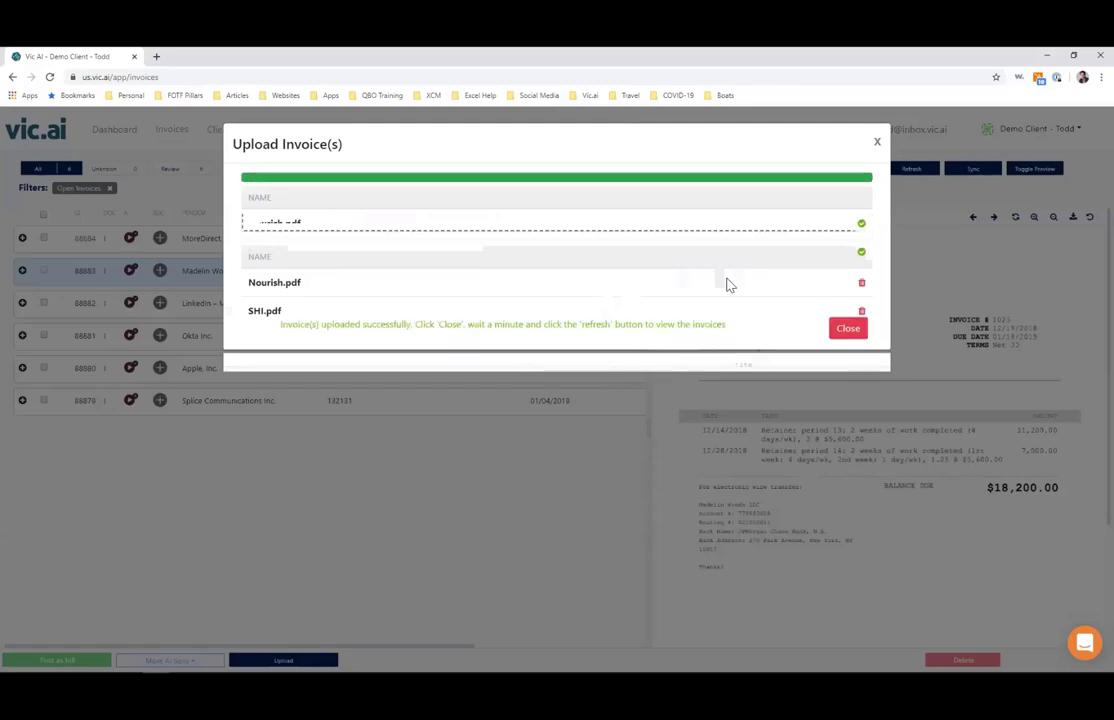
click(846, 328)
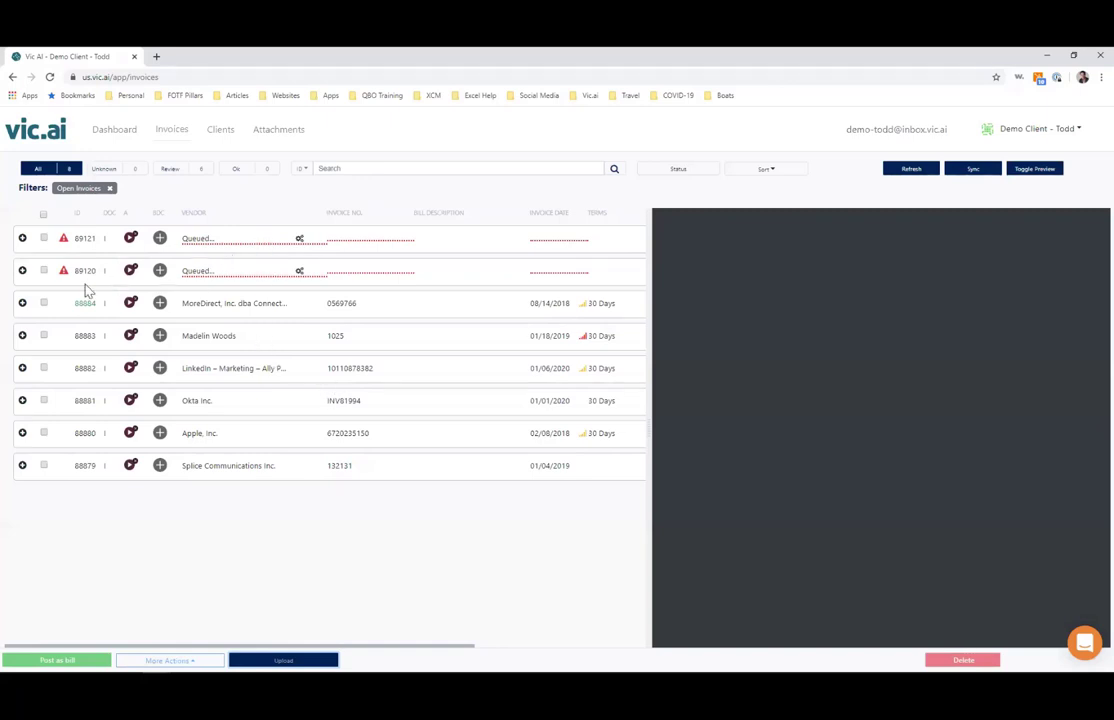
Select the MoreDirect invoice and the consulting invoice below it and try to post both as bills
click(43, 302)
click(43, 335)
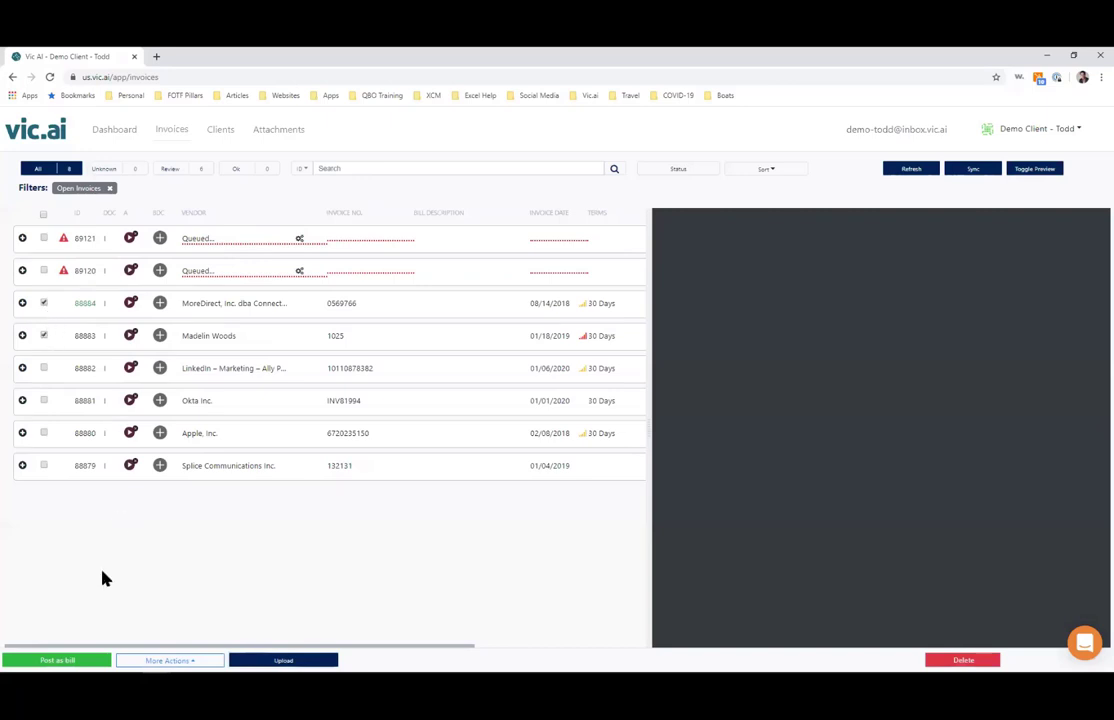
click(57, 660)
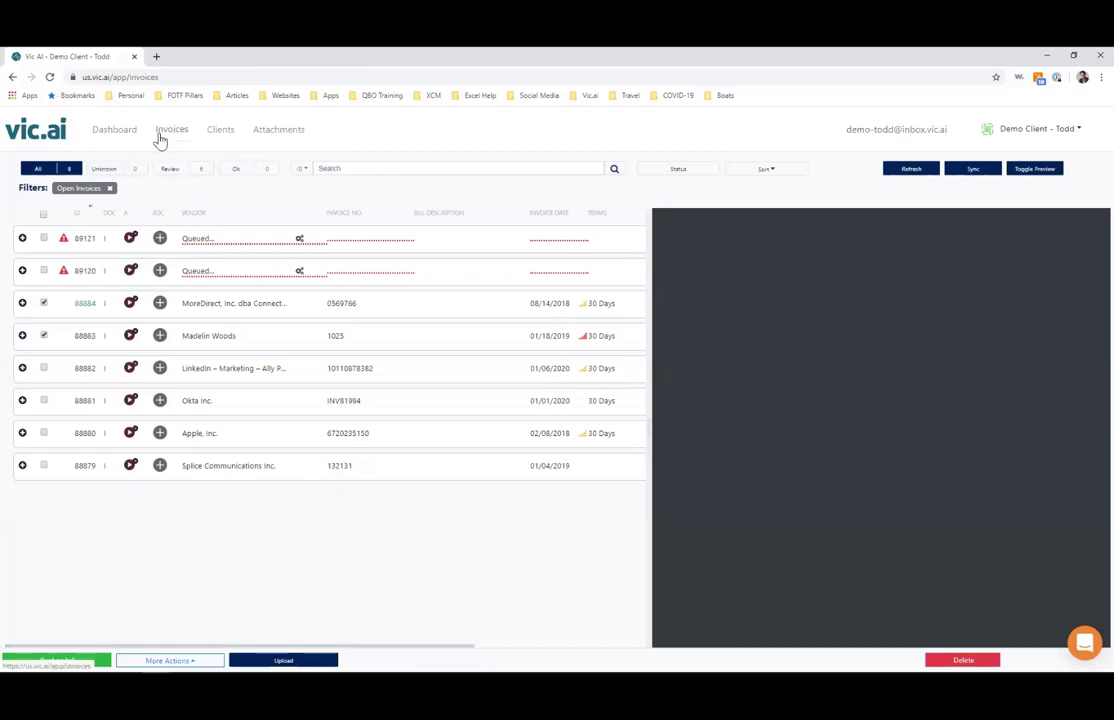
View the Bill.com demo client's invoice list and return to the original demo client
click(1035, 133)
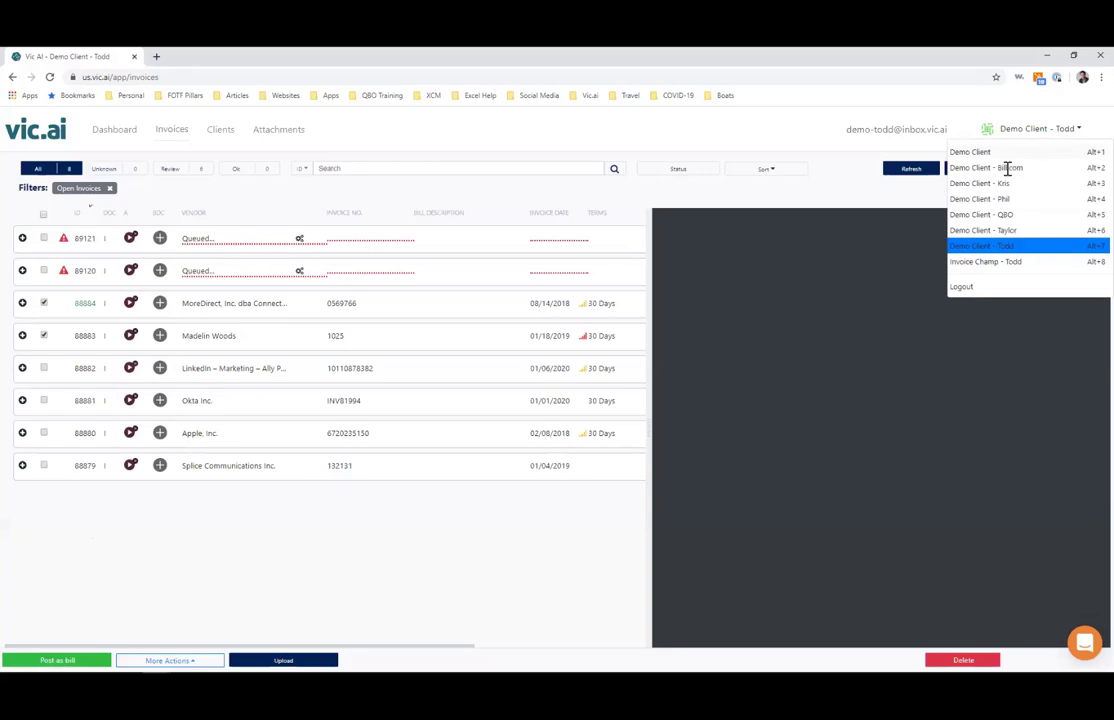
click(1008, 168)
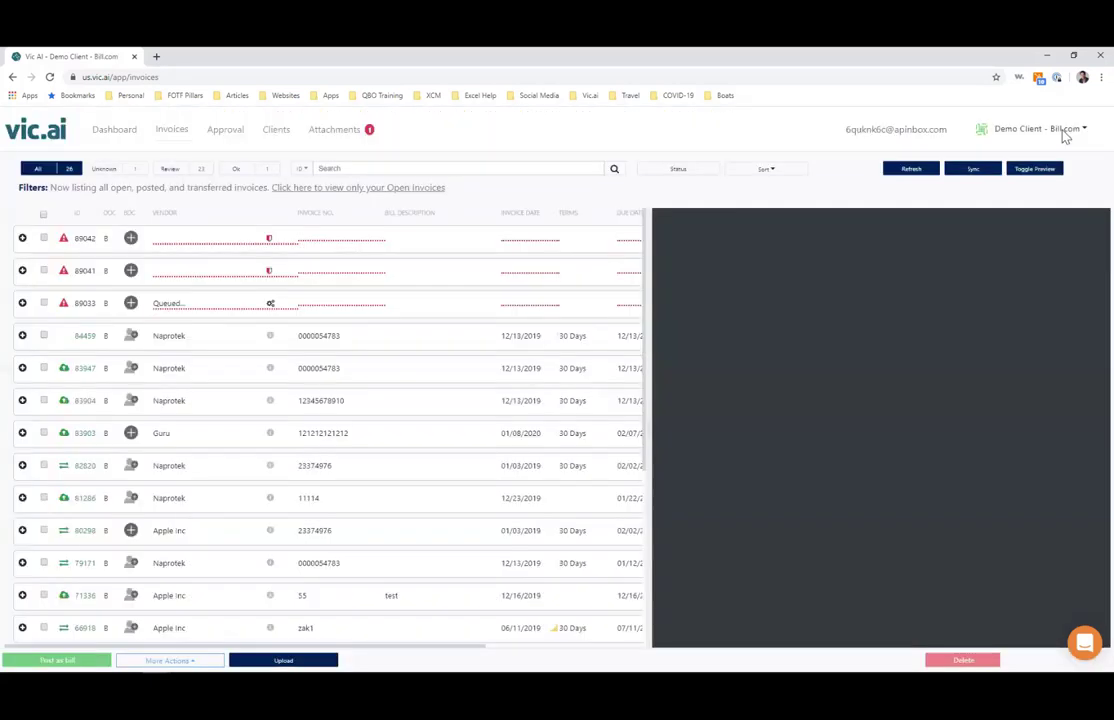
click(1040, 131)
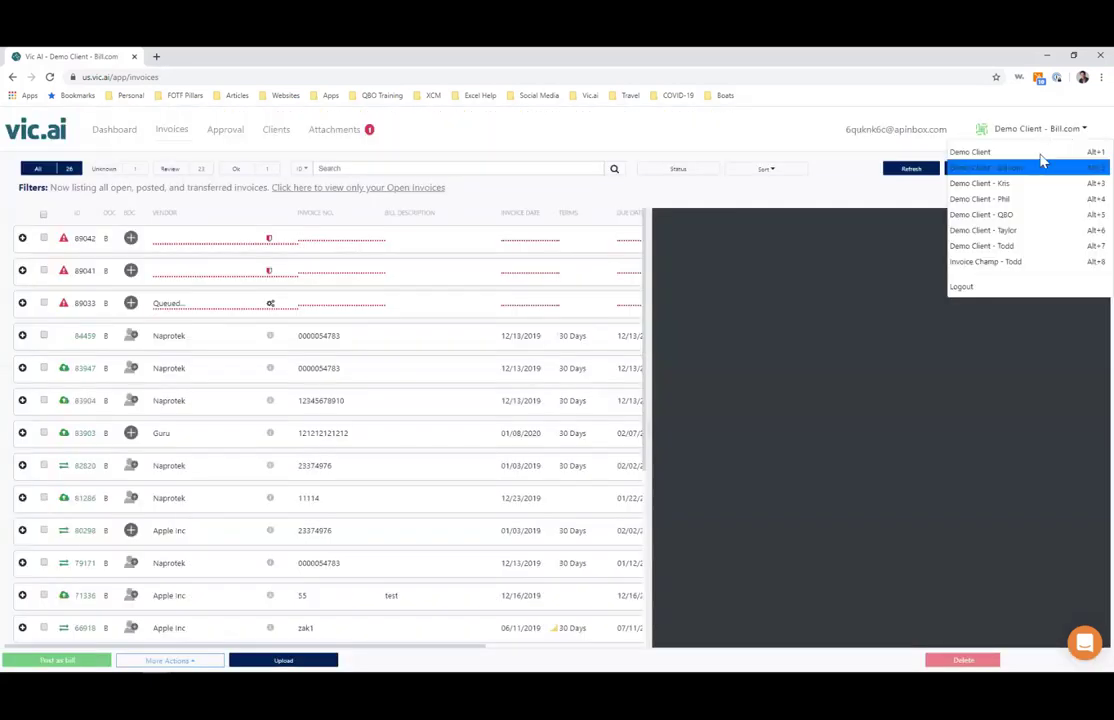
click(1003, 245)
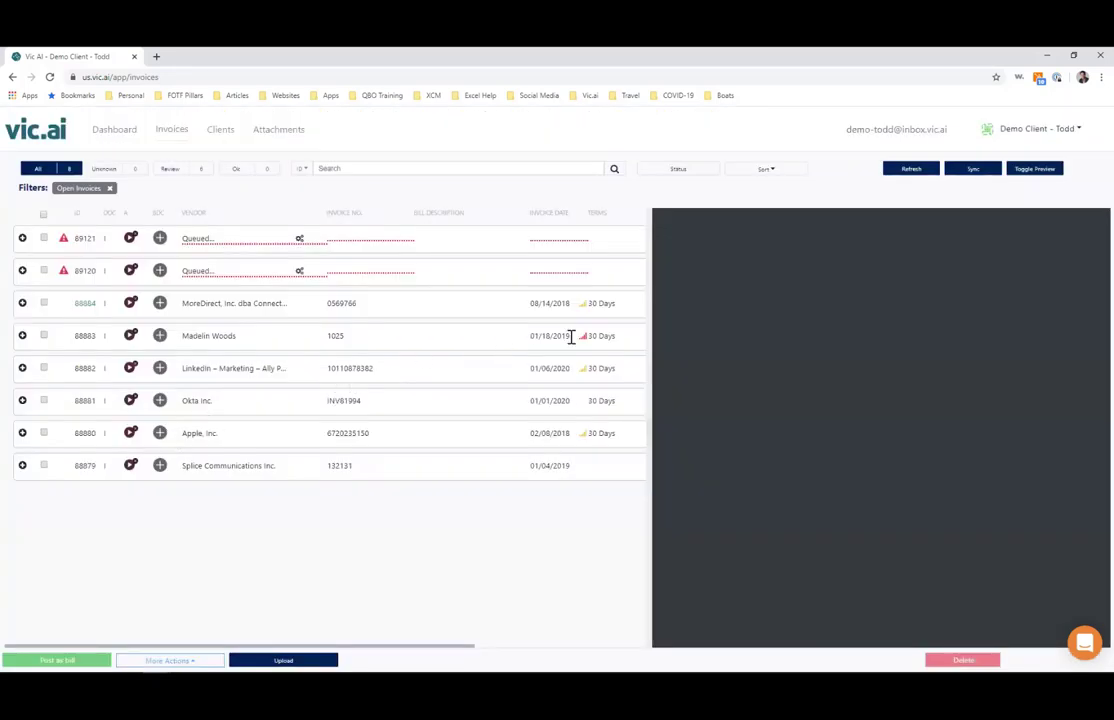
Remove the Open Invoices filter to list open, posted and transferred invoices
mouse_move(585, 343)
click(110, 189)
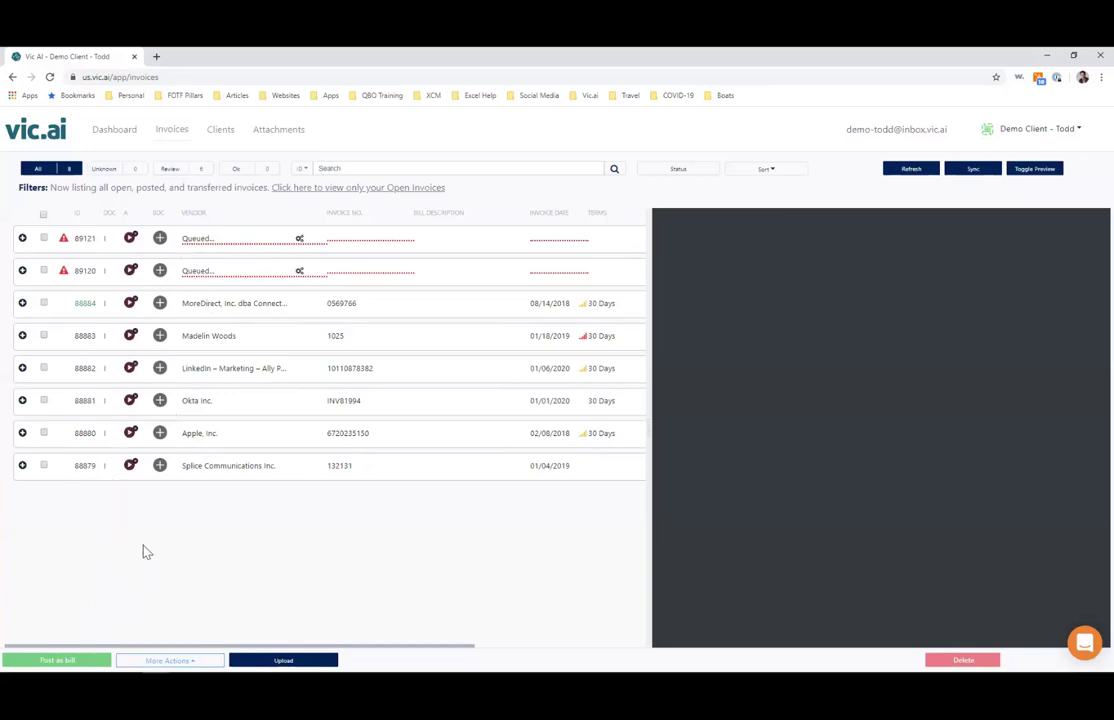
Draft a two-step approval for the MoreDirect invoice with one approver per step, and dismiss it without starting the process
click(44, 303)
click(170, 660)
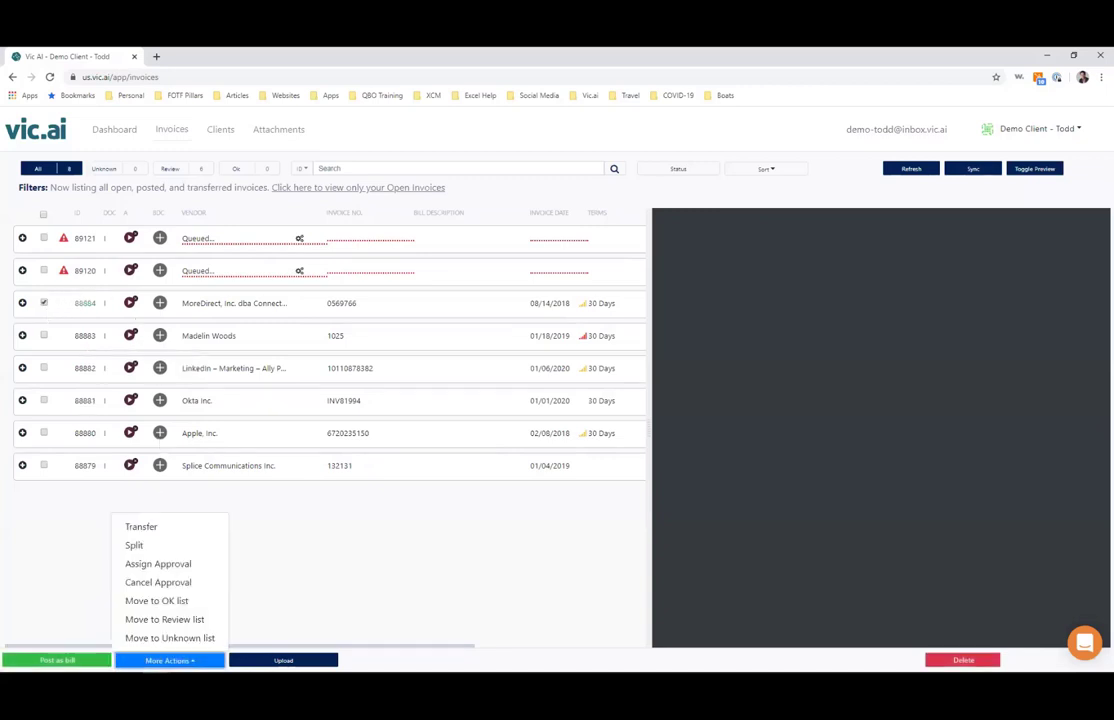
click(188, 566)
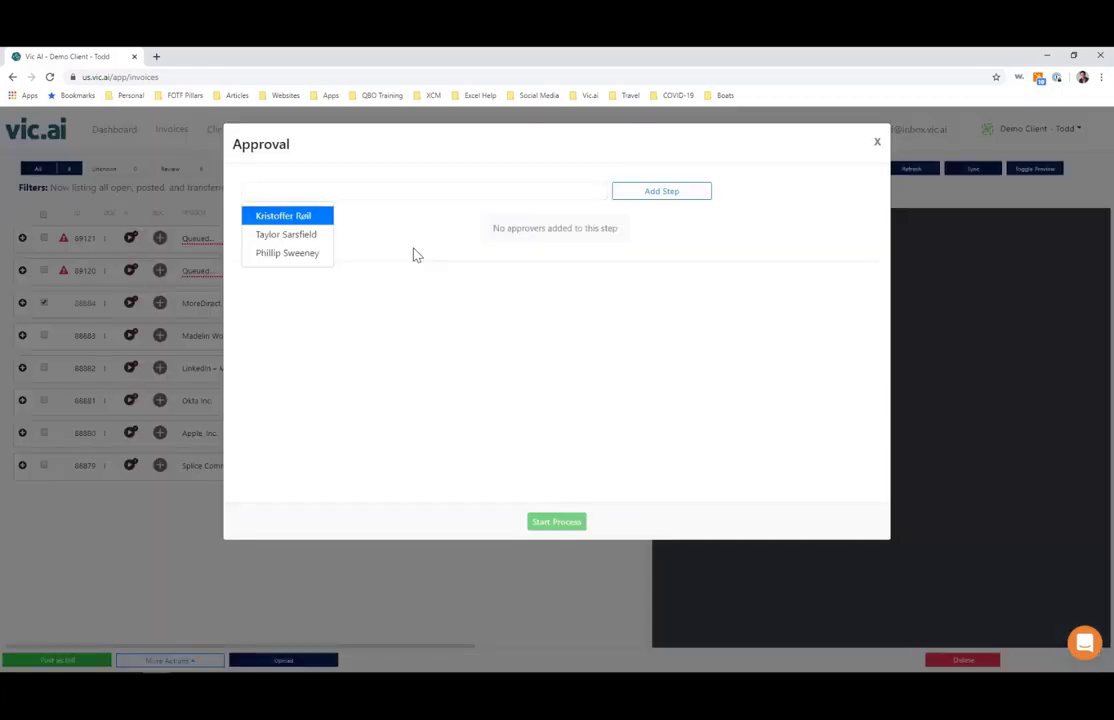
text(Phil)
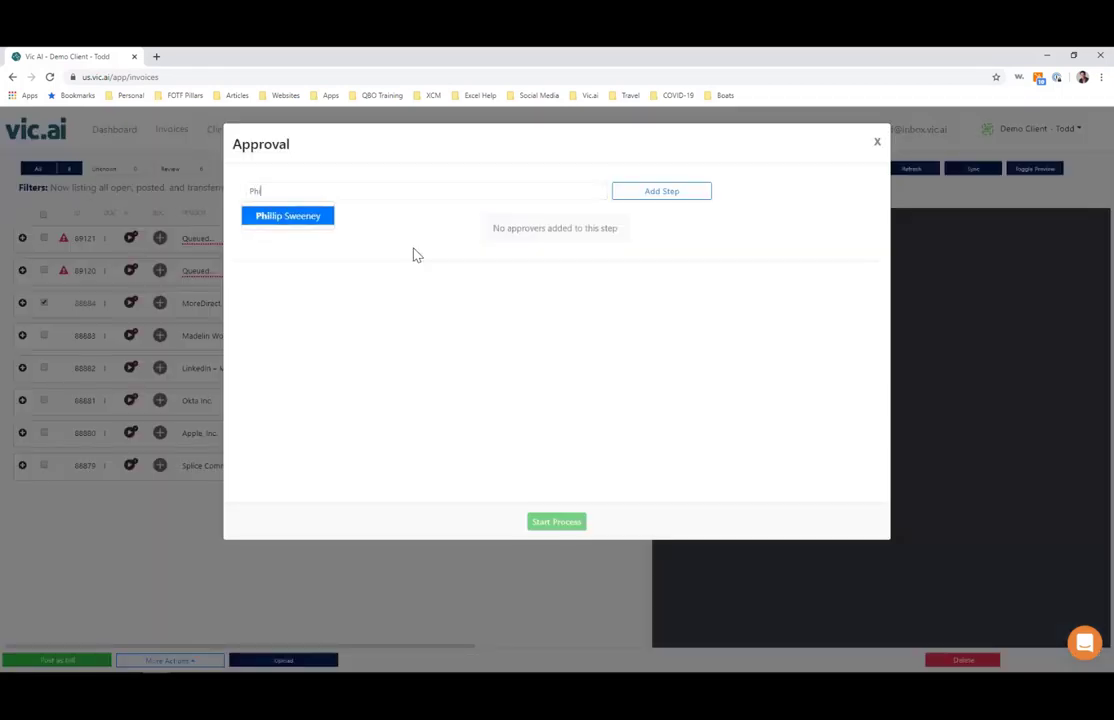
click(309, 220)
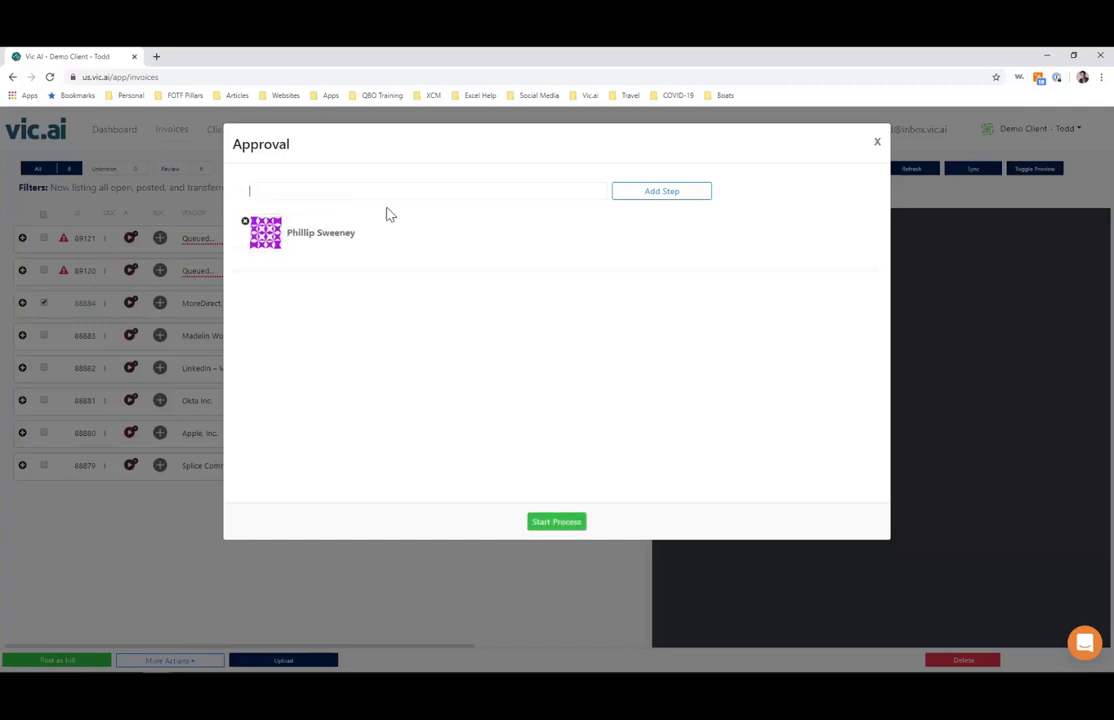
click(659, 194)
click(417, 289)
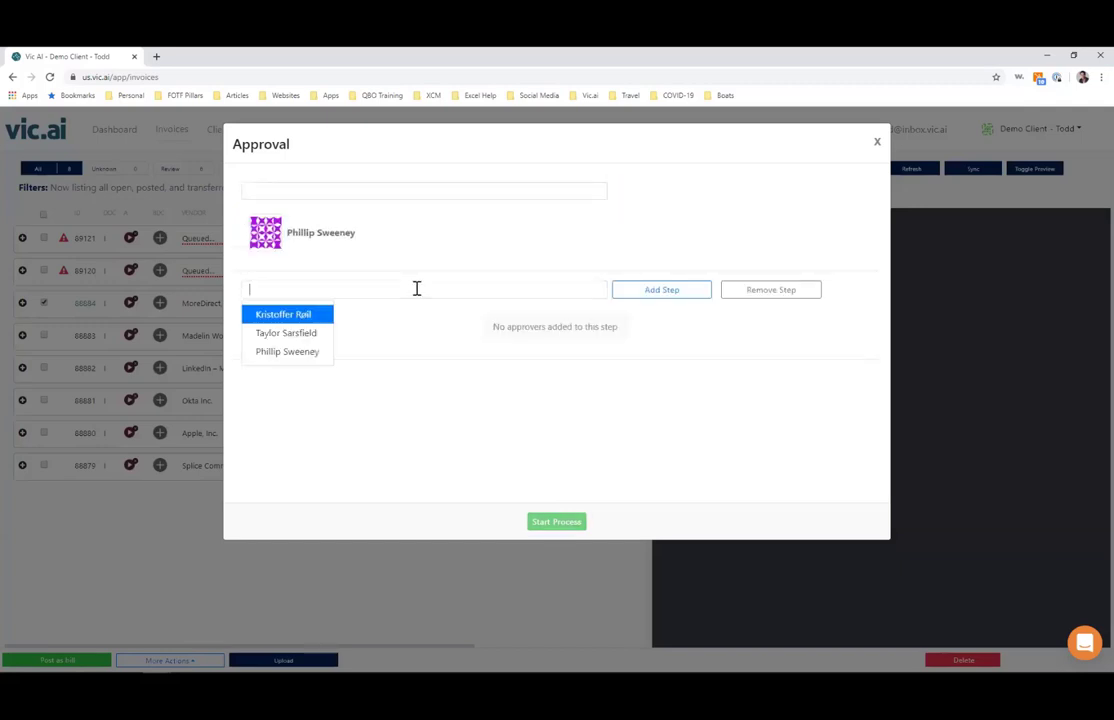
text(Taylor)
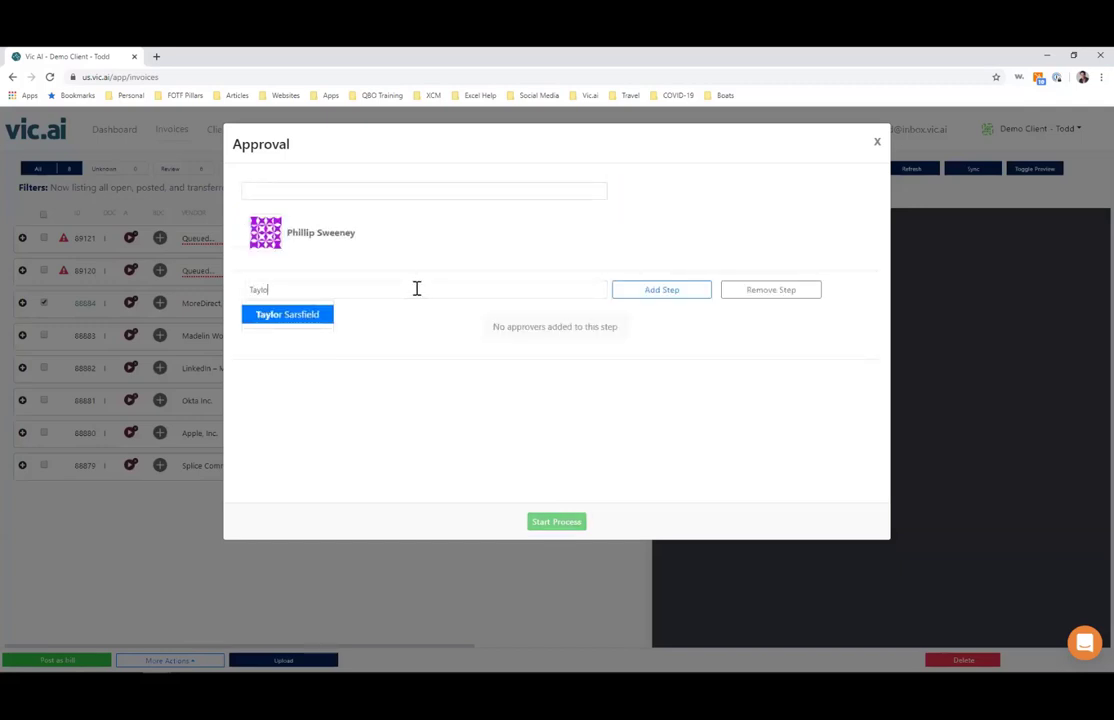
click(316, 316)
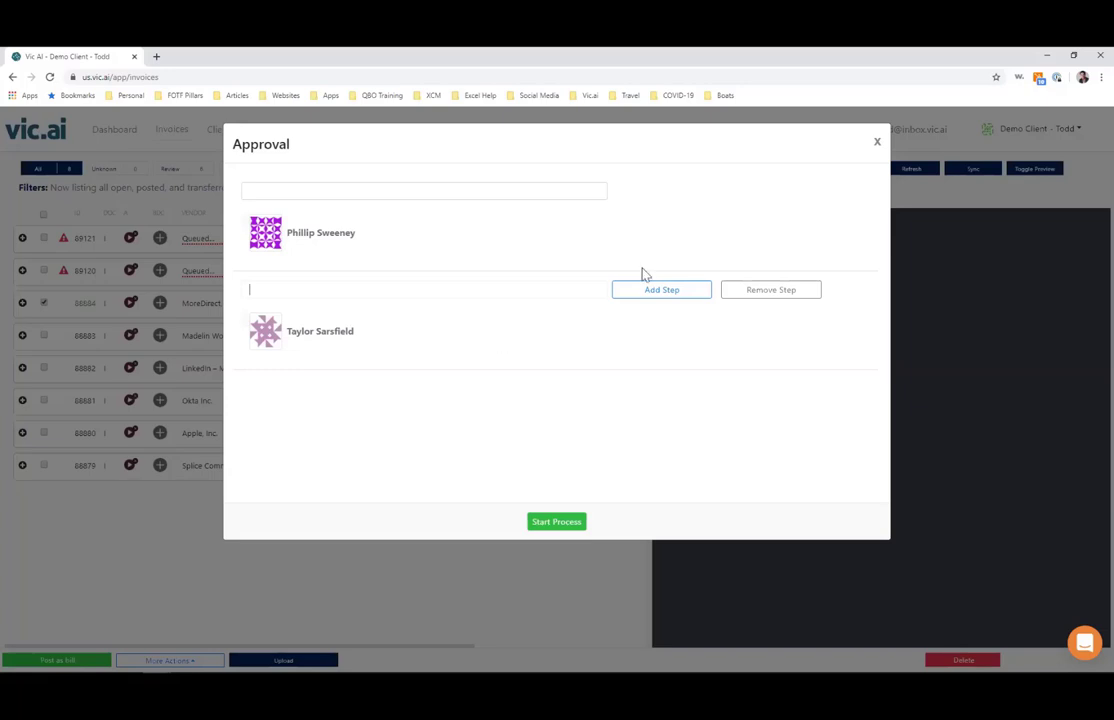
key(Escape)
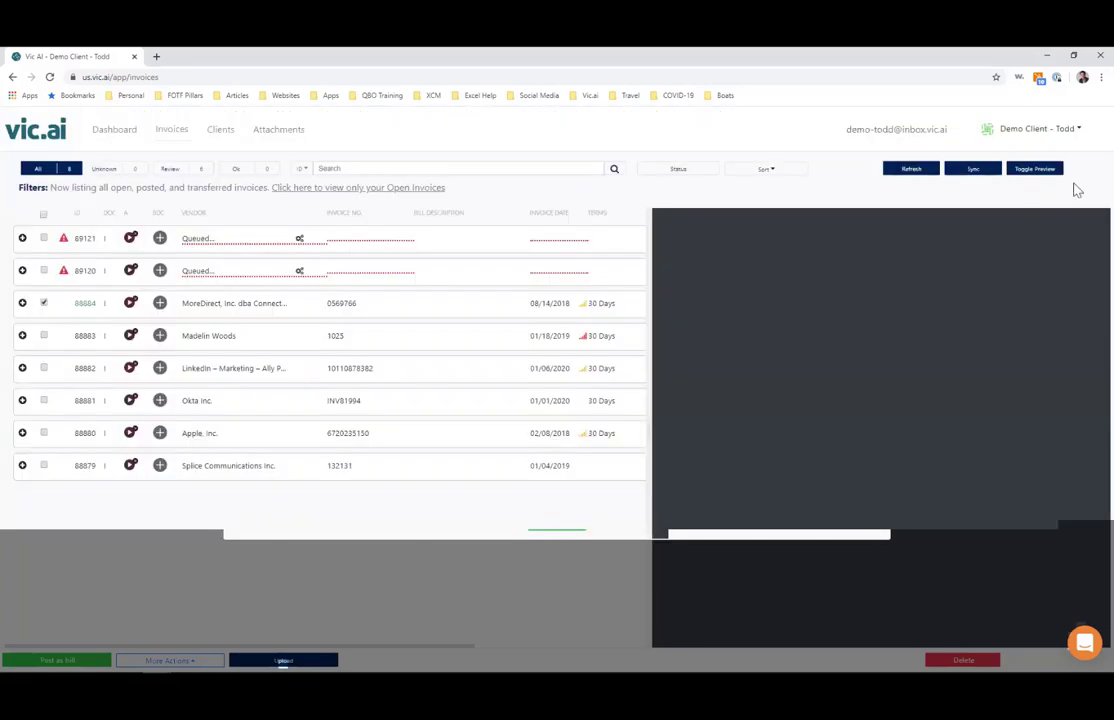
In the Bill.com demo client, compare the open-only invoices with the full list and examine the status and approval markers
click(1074, 135)
click(1028, 169)
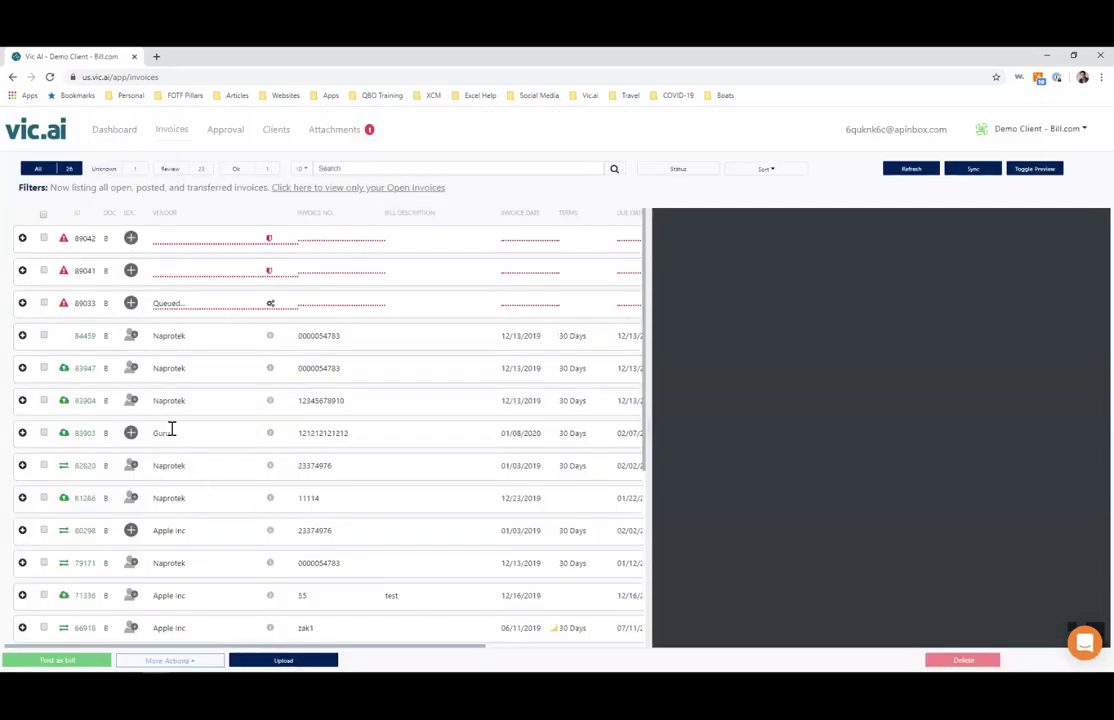
click(356, 188)
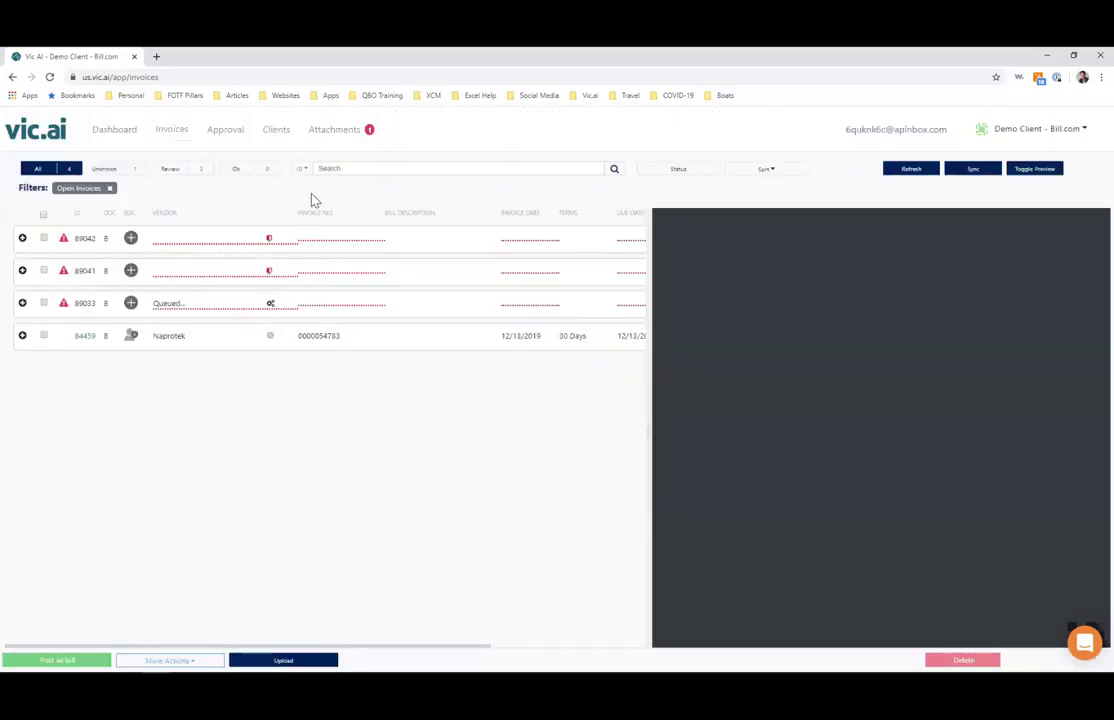
click(110, 189)
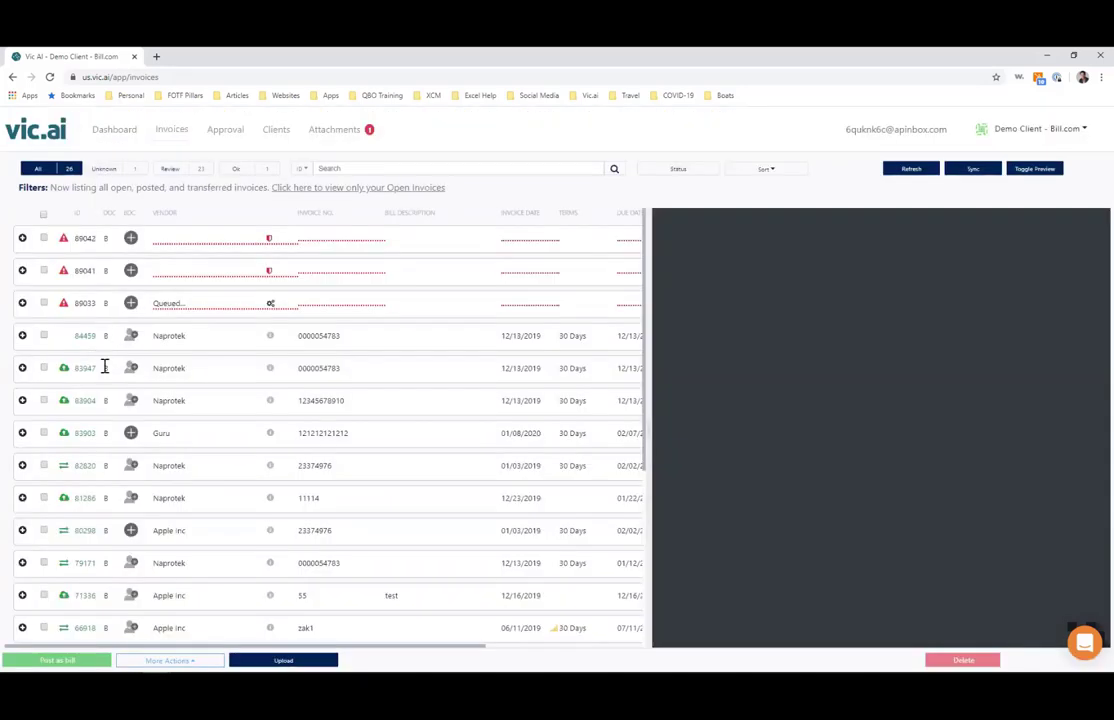
mouse_move(132, 370)
Return to the original demo client, select the MoreDirect invoice and show its coding beside the scanned document
click(1033, 133)
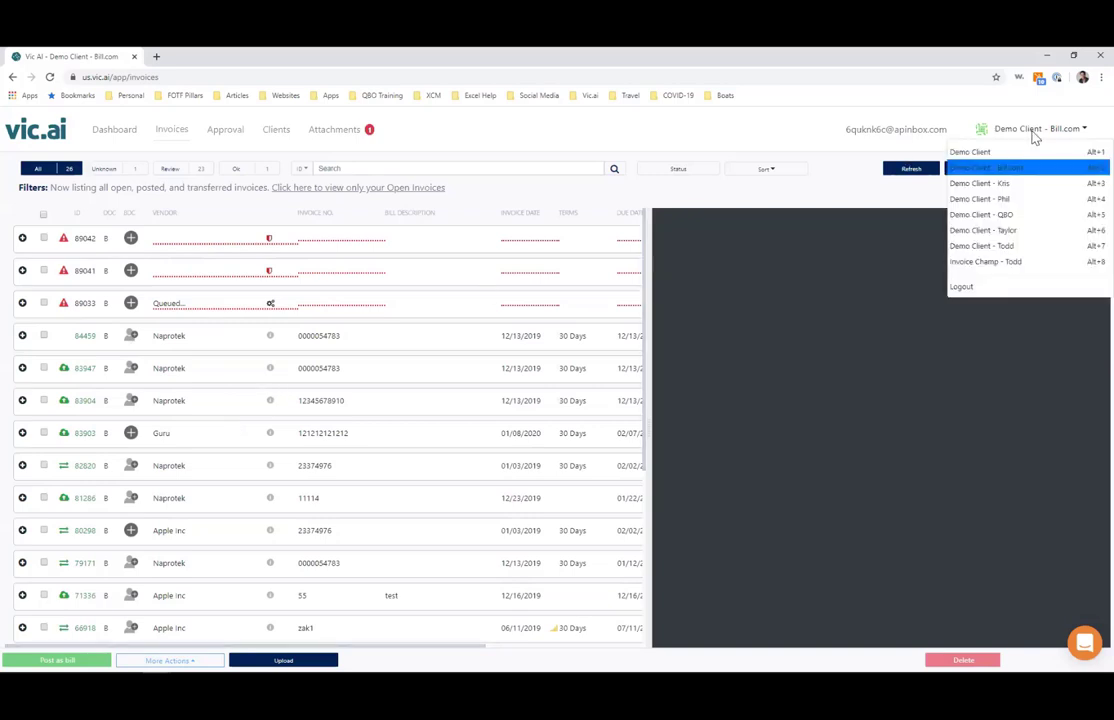
click(1007, 246)
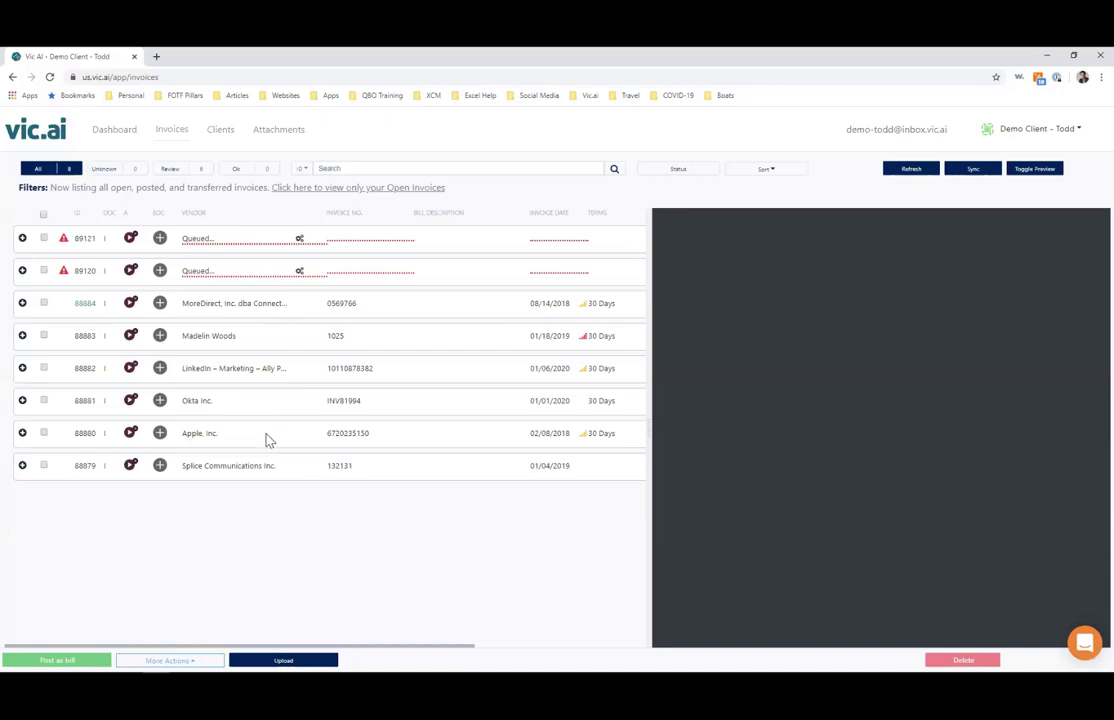
click(43, 303)
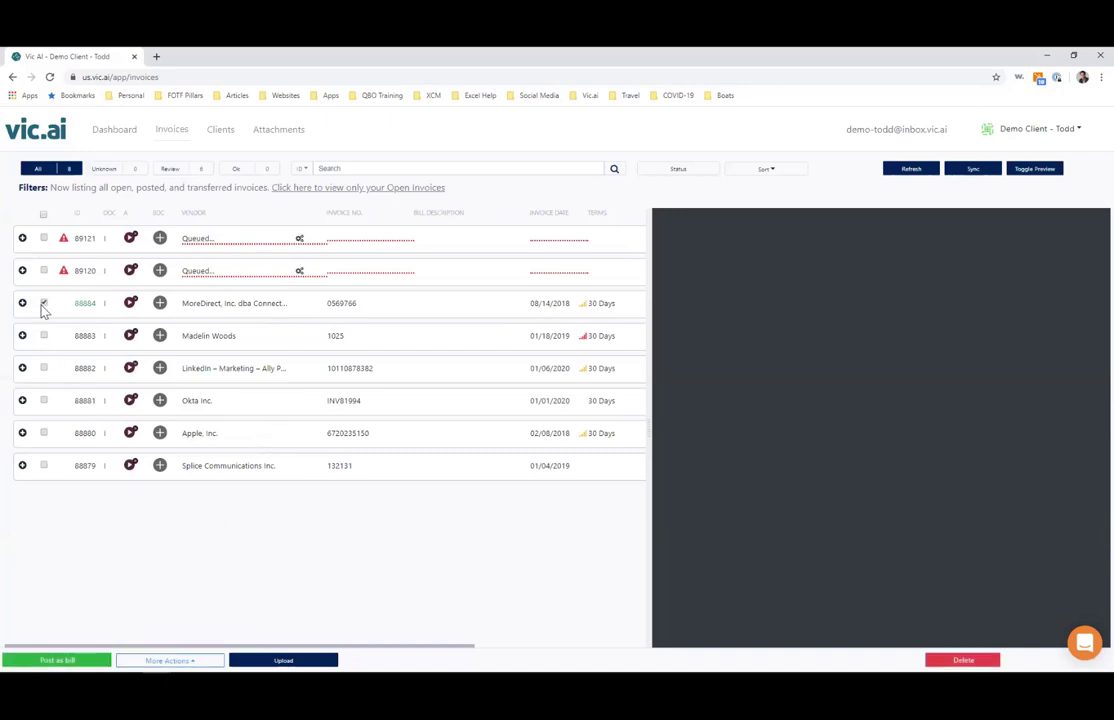
click(215, 313)
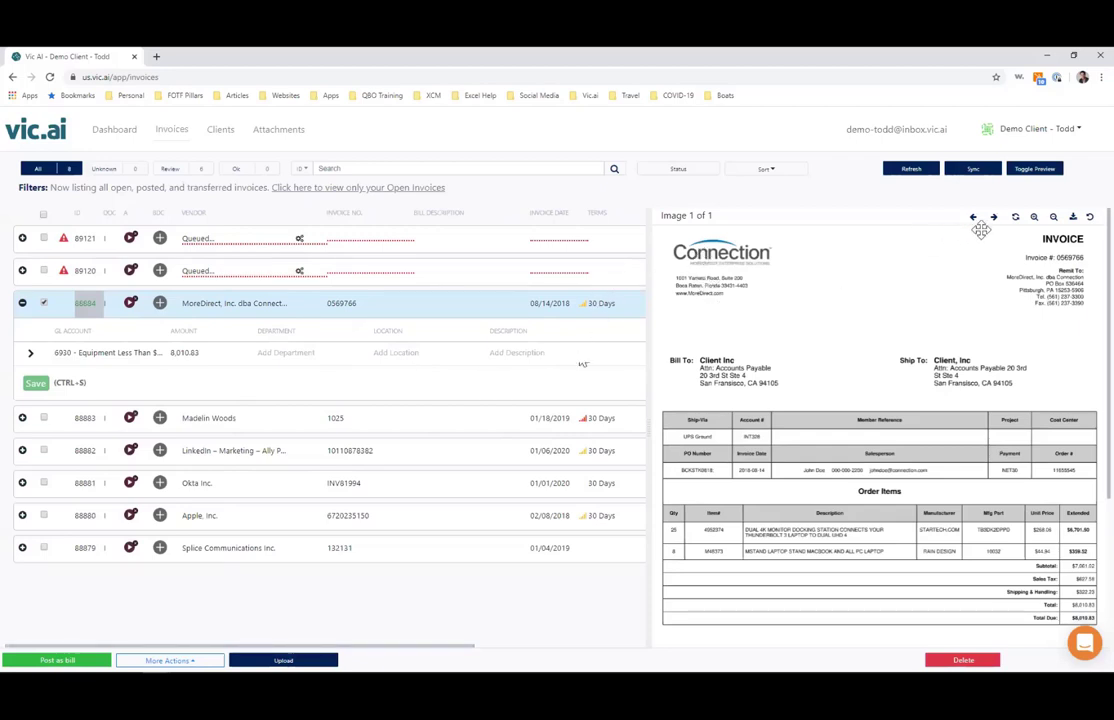
Examine the second page of the LinkedIn invoice's document and the additional invoice actions, and collapse the invoice's coding details
click(226, 419)
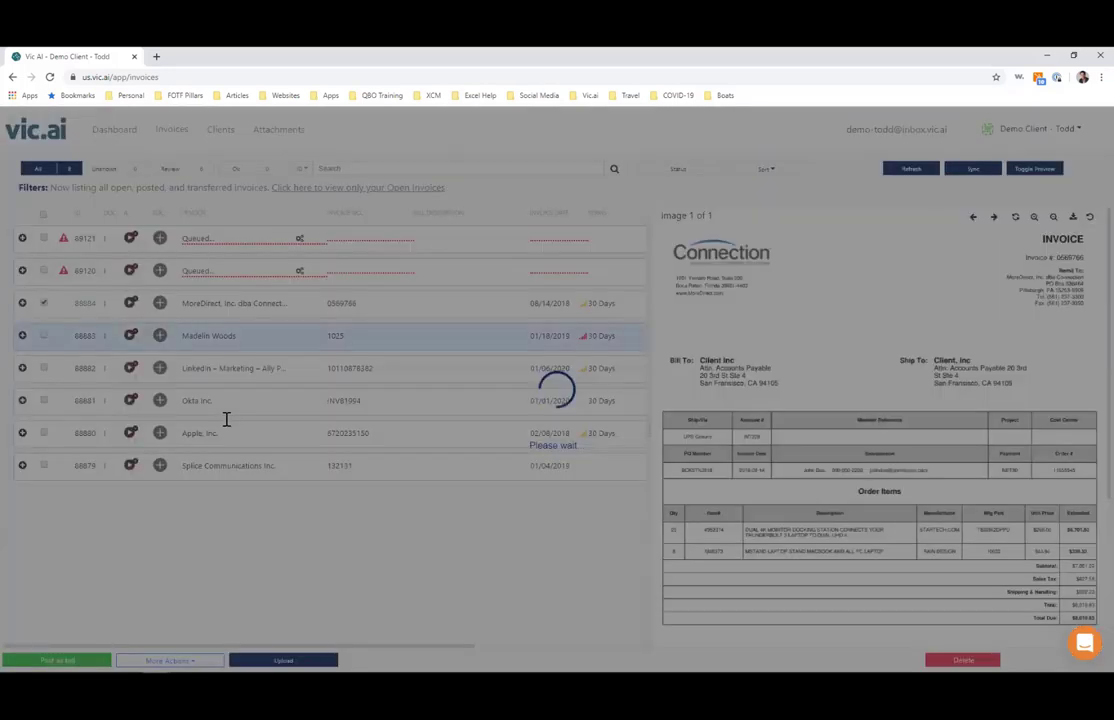
click(231, 452)
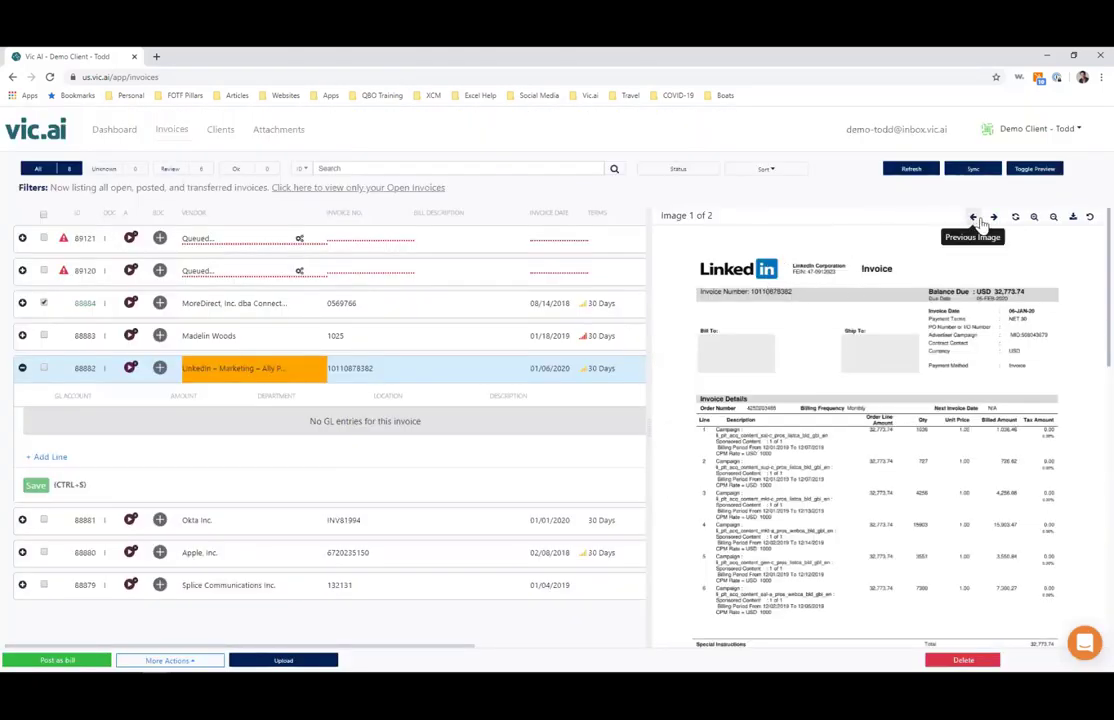
click(993, 218)
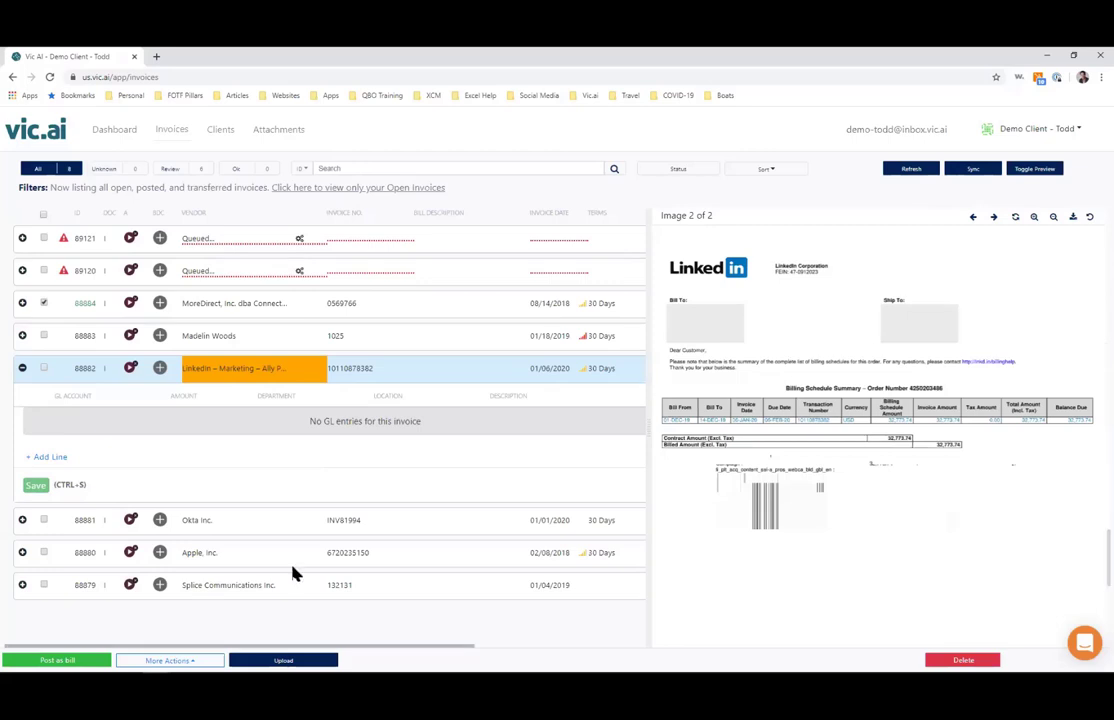
click(169, 660)
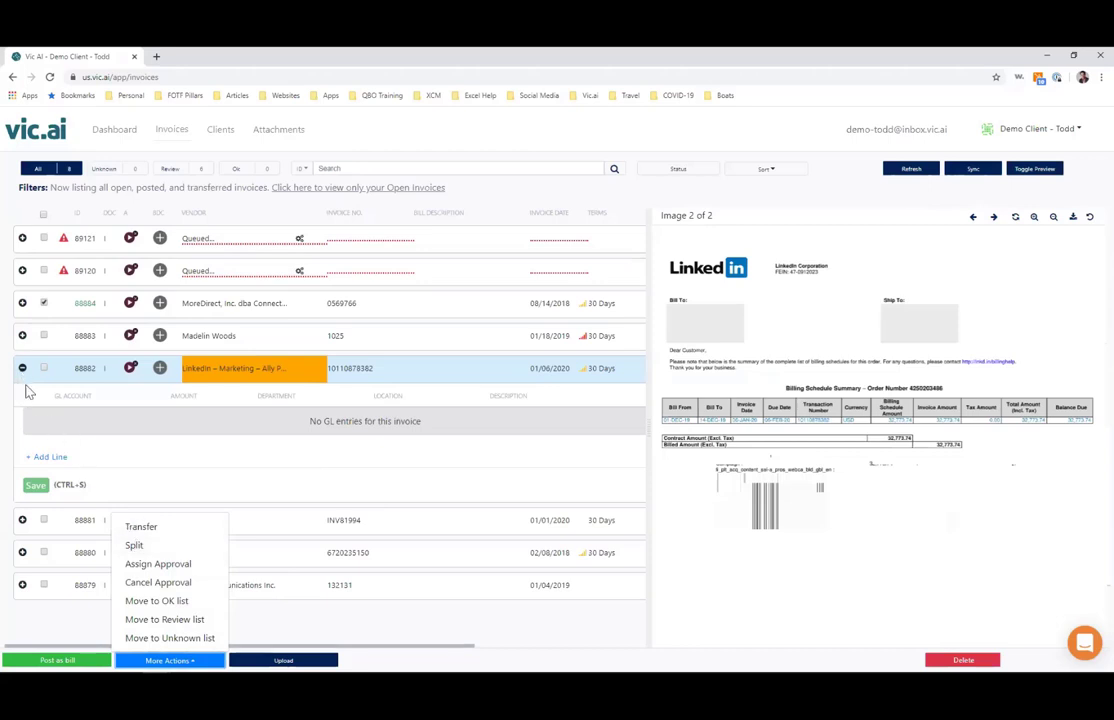
click(22, 366)
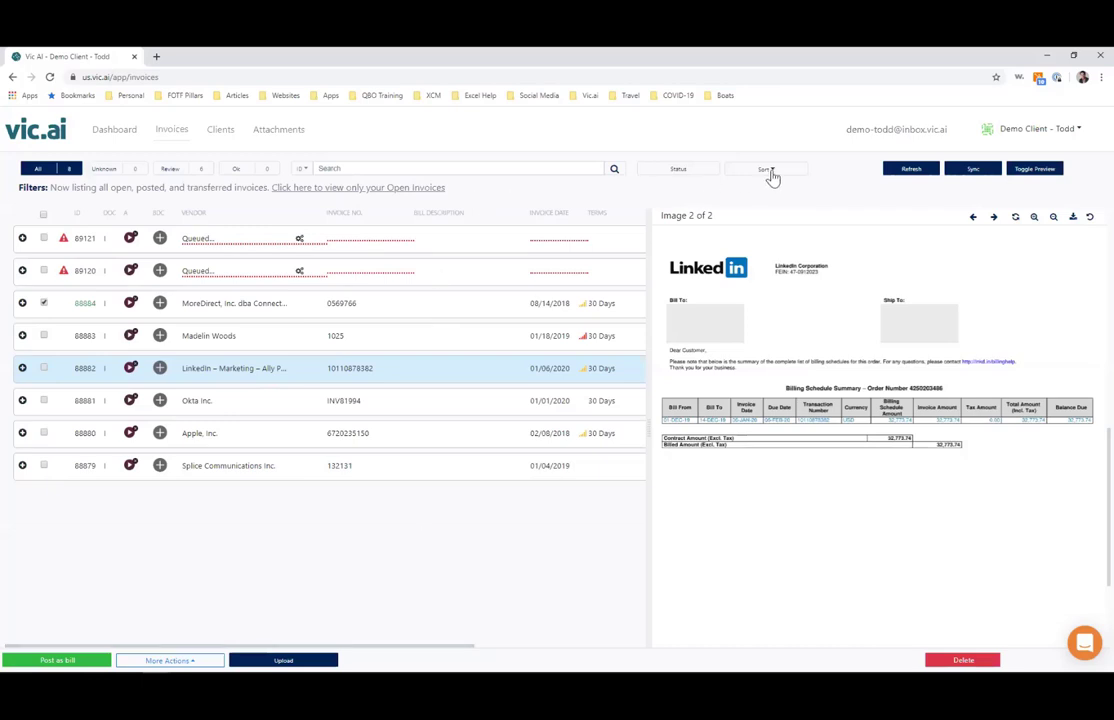
Check the client snapshot on the dashboard, and return to the invoice list to show the MoreDirect invoice's coding and document
click(125, 139)
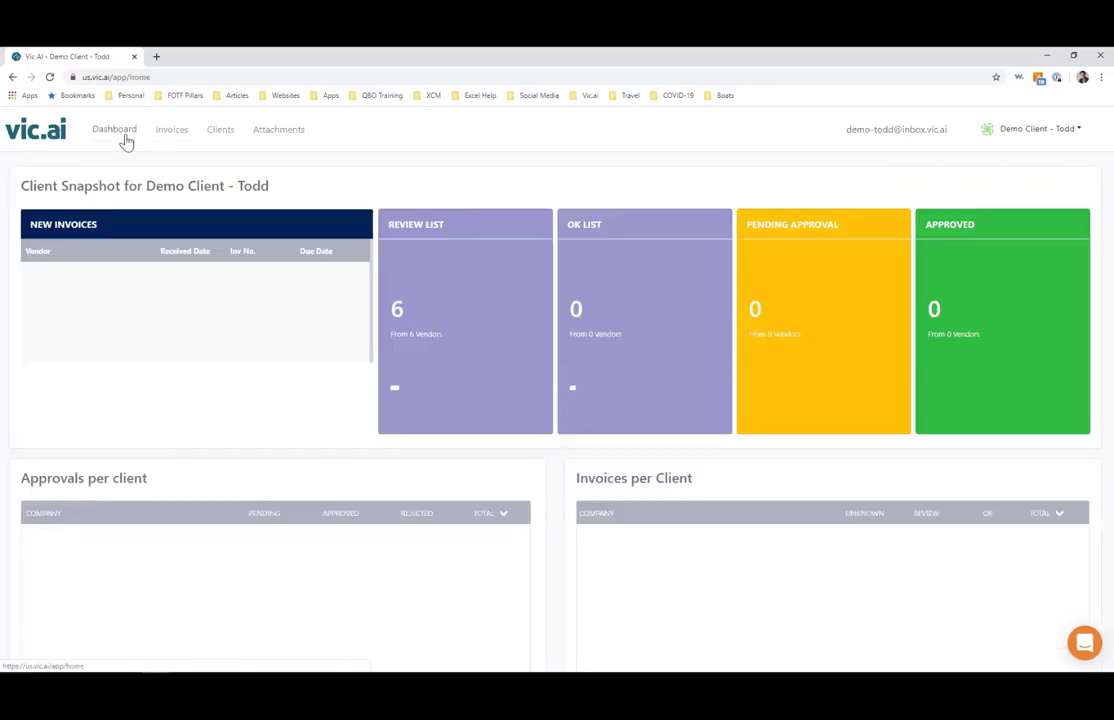
click(171, 136)
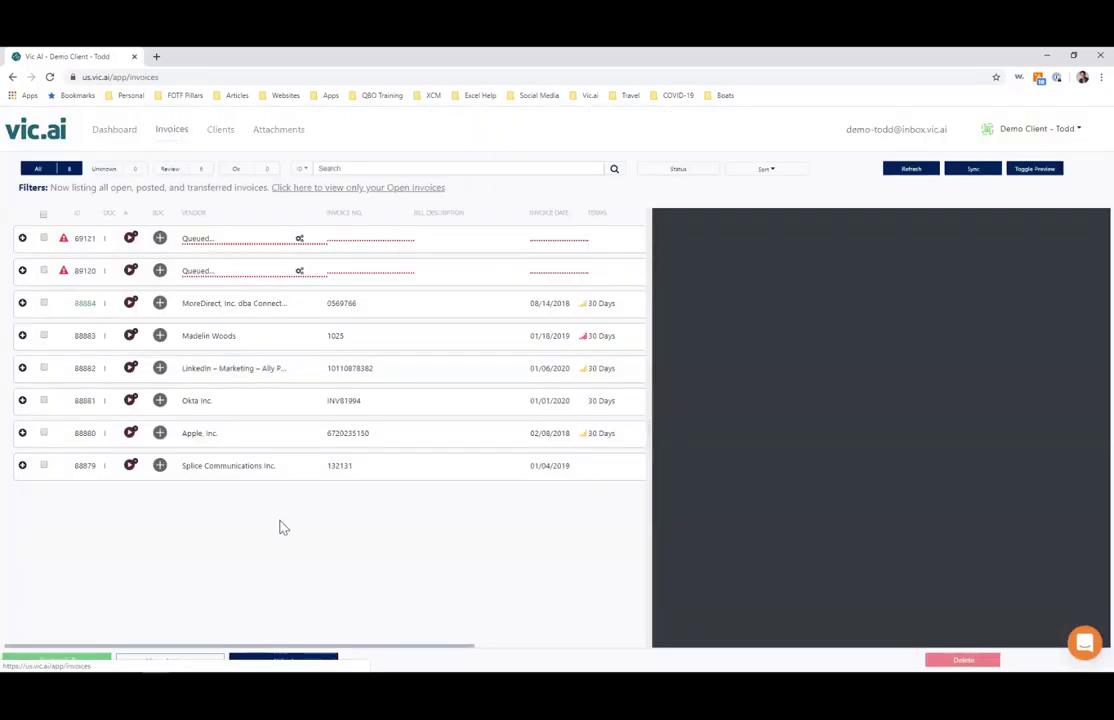
click(229, 303)
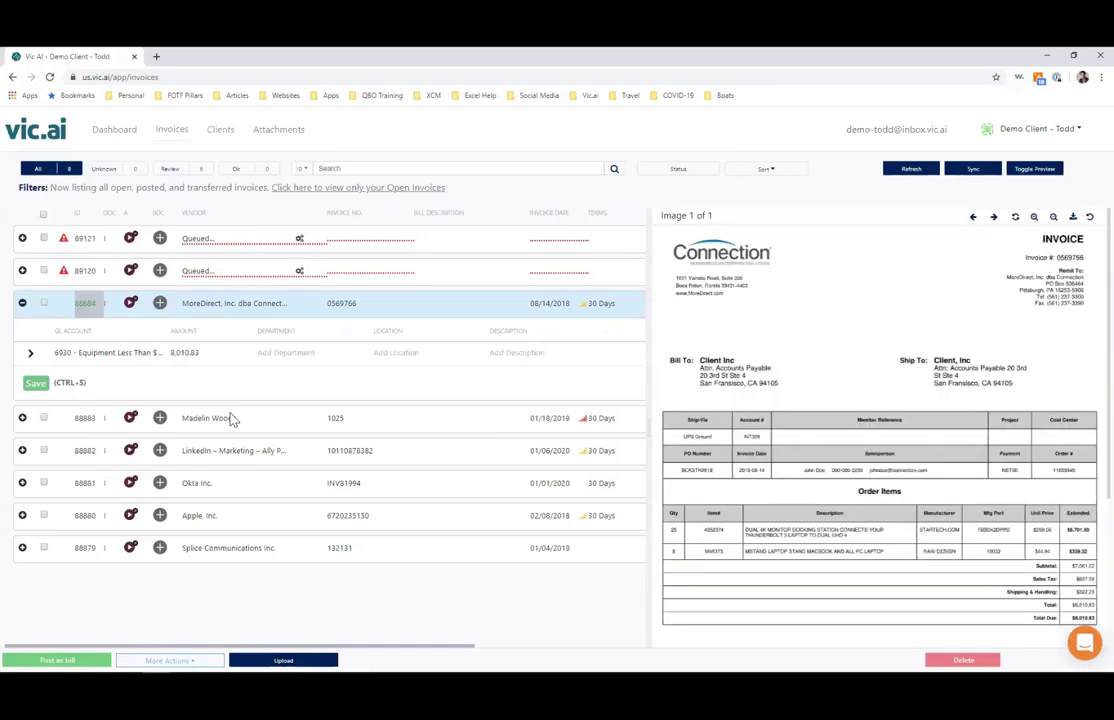